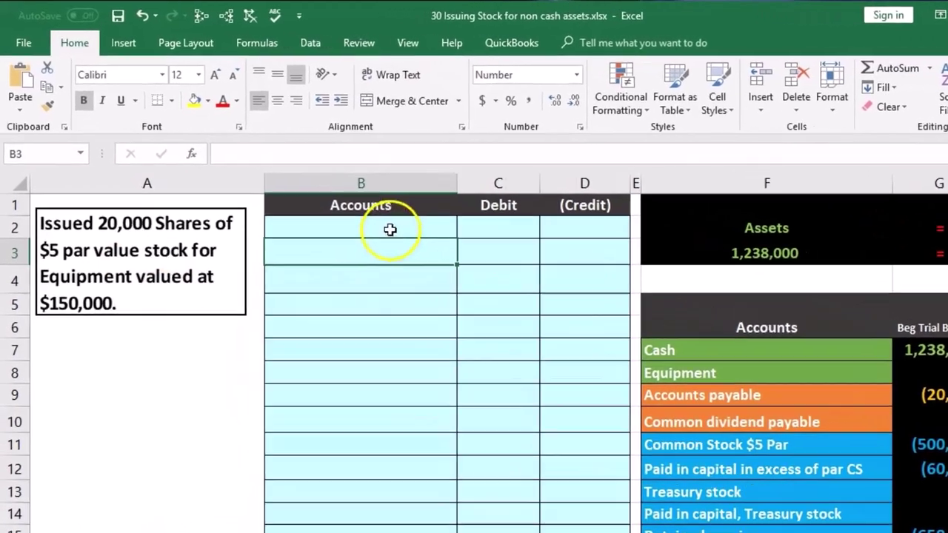
# - Examine the journal entry area in B2:D4 and the Beg Trial Balance, Entries and End Trial Balance column headers
pyautogui.moveTo(339, 203); pyautogui.dragTo(472, 242)
pyautogui.moveTo(659, 340); pyautogui.dragTo(670, 348)
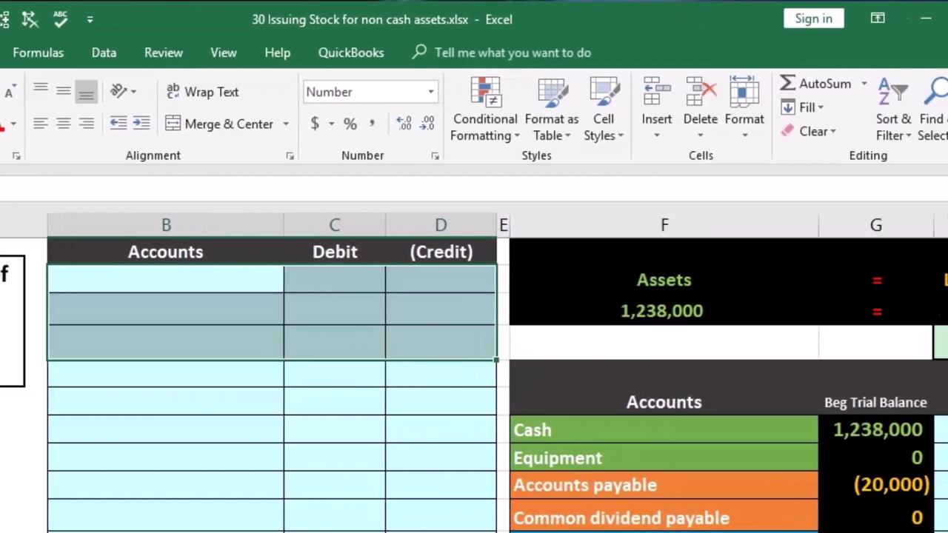
pyautogui.hscroll(3, 474, 370)
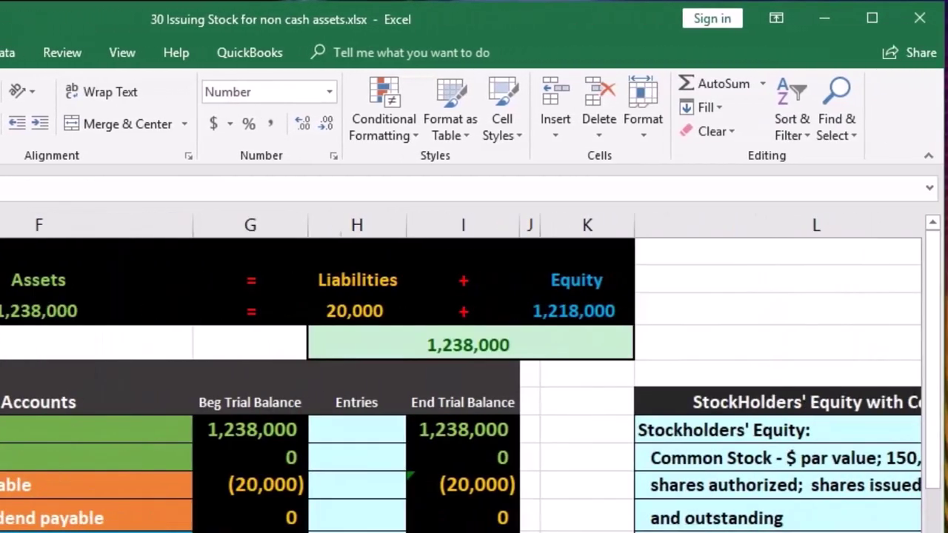
pyautogui.click(281, 402)
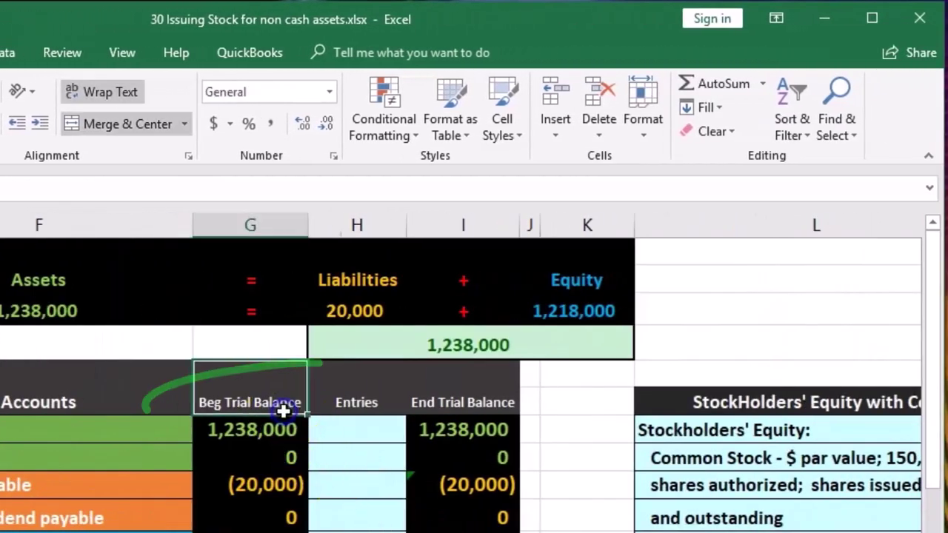
pyautogui.click(375, 398)
pyautogui.click(441, 401)
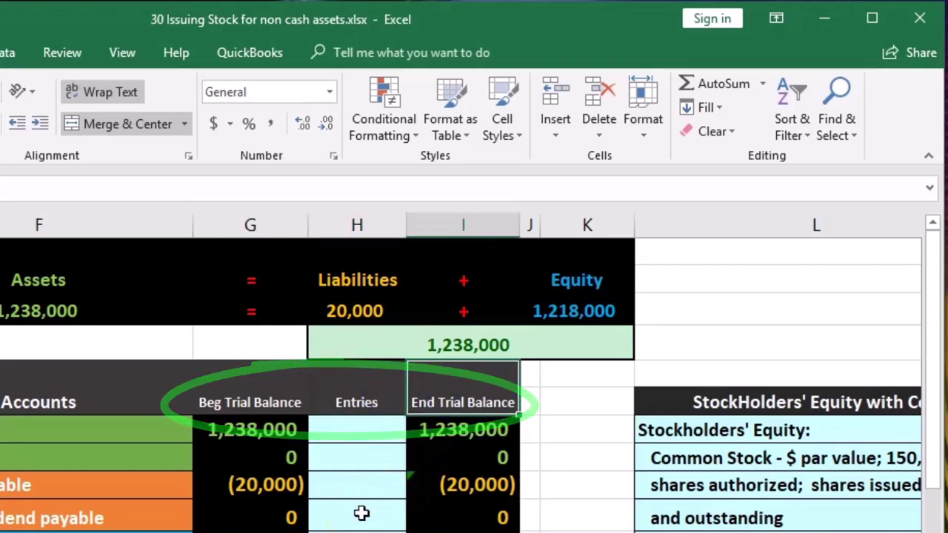
# - Review the trial balance's asset, liability, equity and income statement accounts, and check the beginning balances of Cash and Accounts payable
pyautogui.scroll(-1, 362, 513)
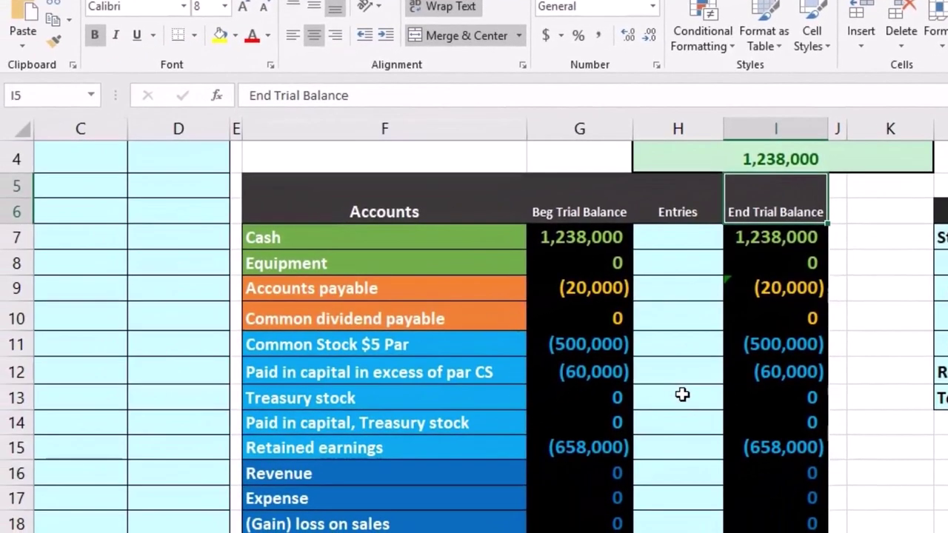
pyautogui.moveTo(422, 243); pyautogui.dragTo(422, 302)
pyautogui.moveTo(420, 340); pyautogui.dragTo(431, 438)
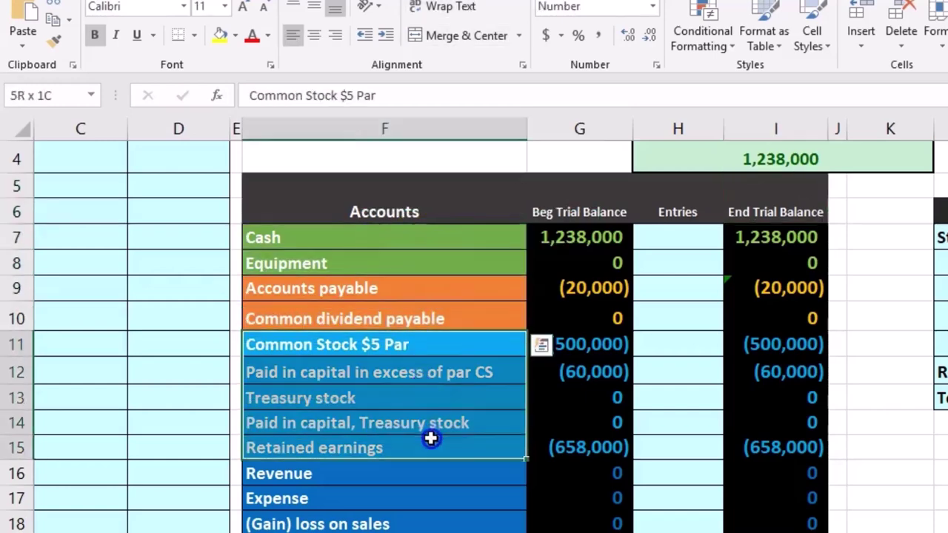
pyautogui.moveTo(419, 477); pyautogui.dragTo(418, 514)
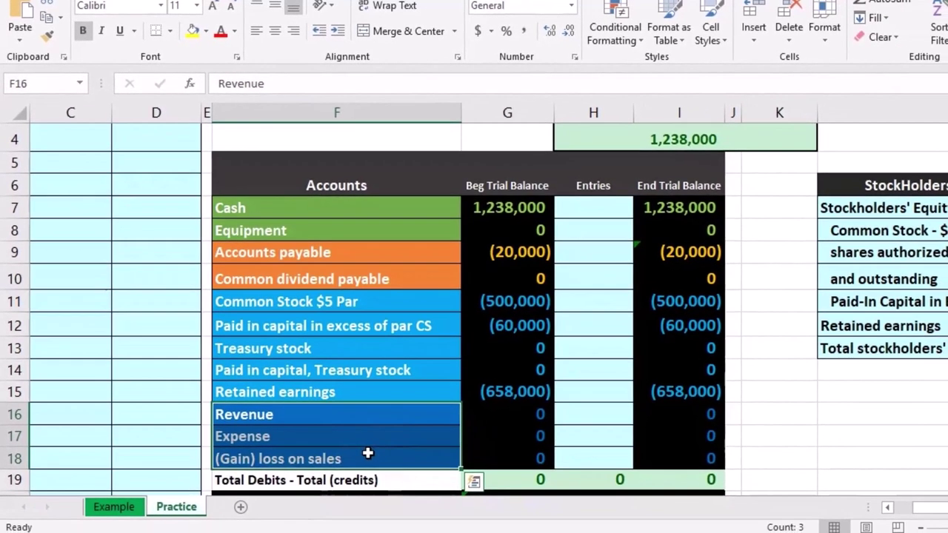
pyautogui.click(512, 210)
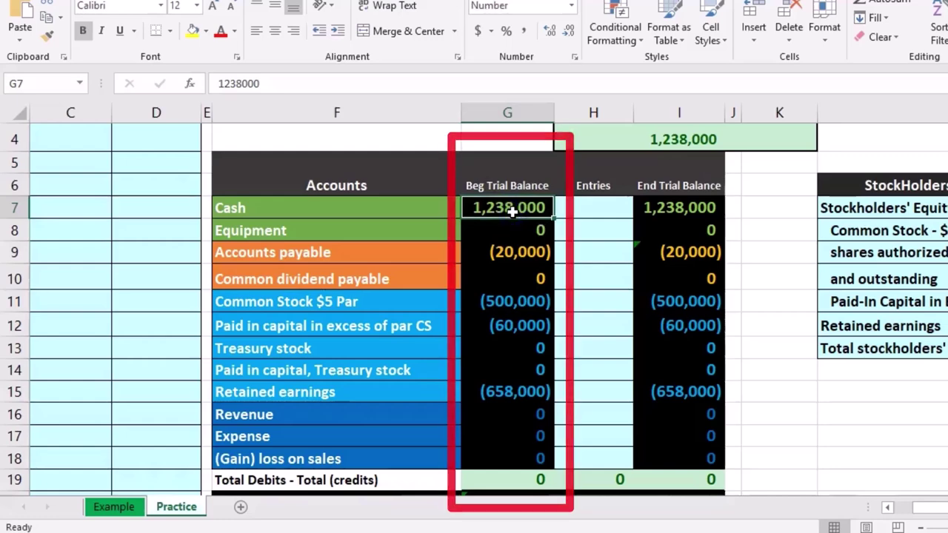
pyautogui.click(475, 252)
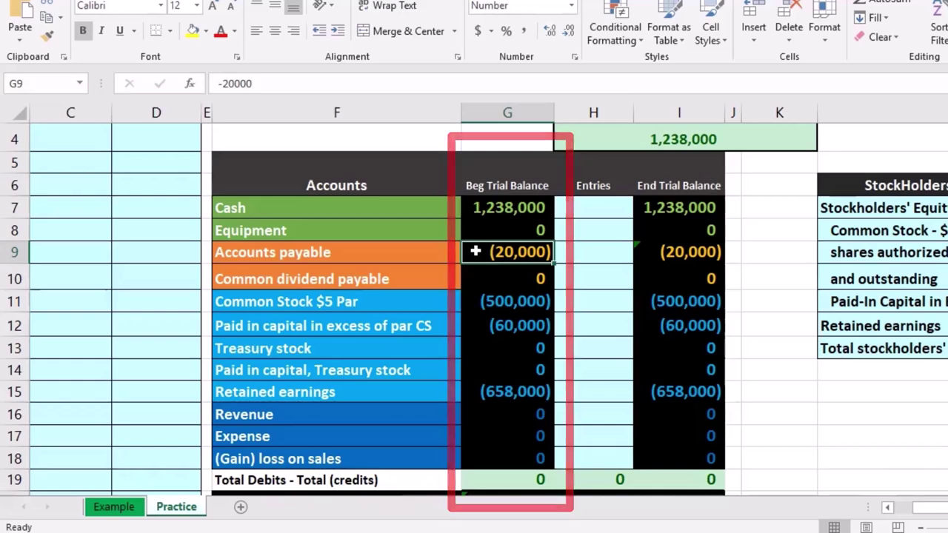
# - Check the formulas behind the Beg Trial Balance amounts for Total Debits - Total (credits) and Net Income
pyautogui.click(496, 482)
pyautogui.hotkey('alt', '=')
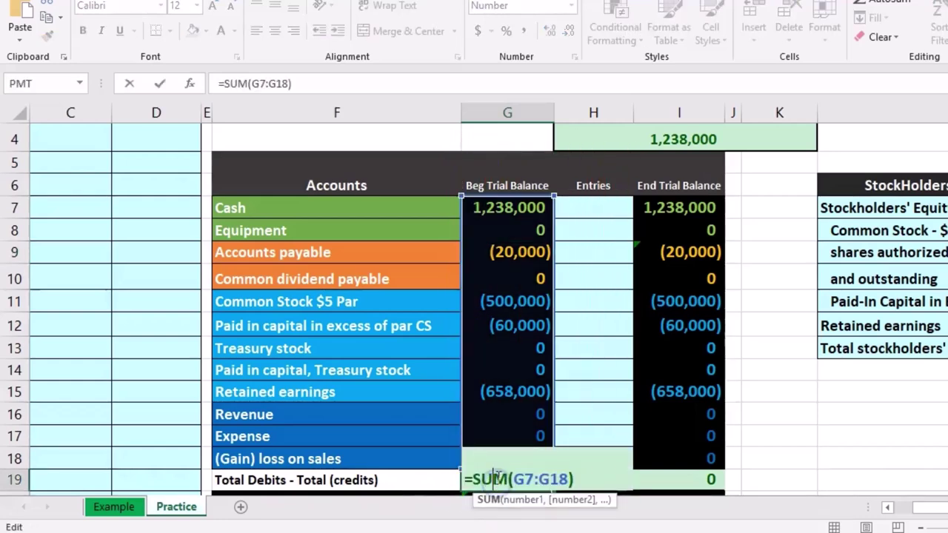
pyautogui.press('Return')
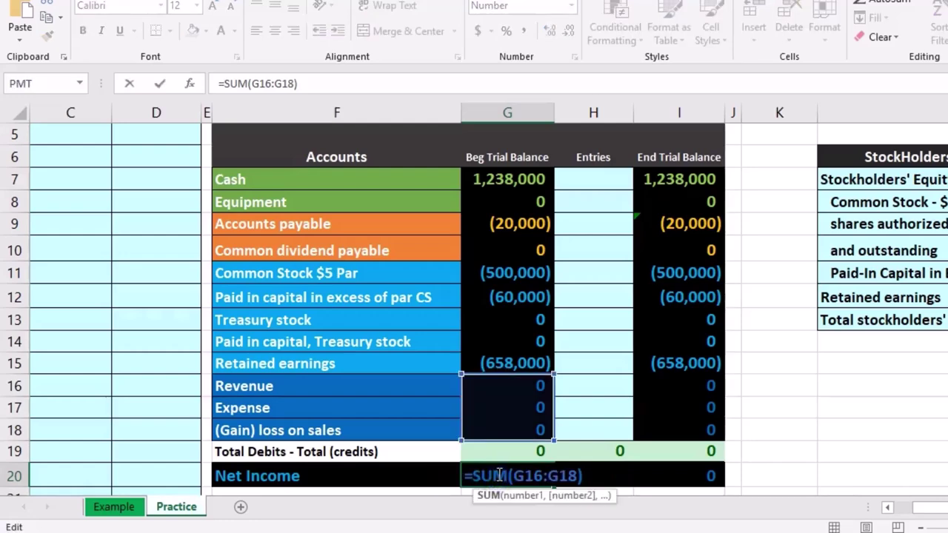
pyautogui.press('Return')
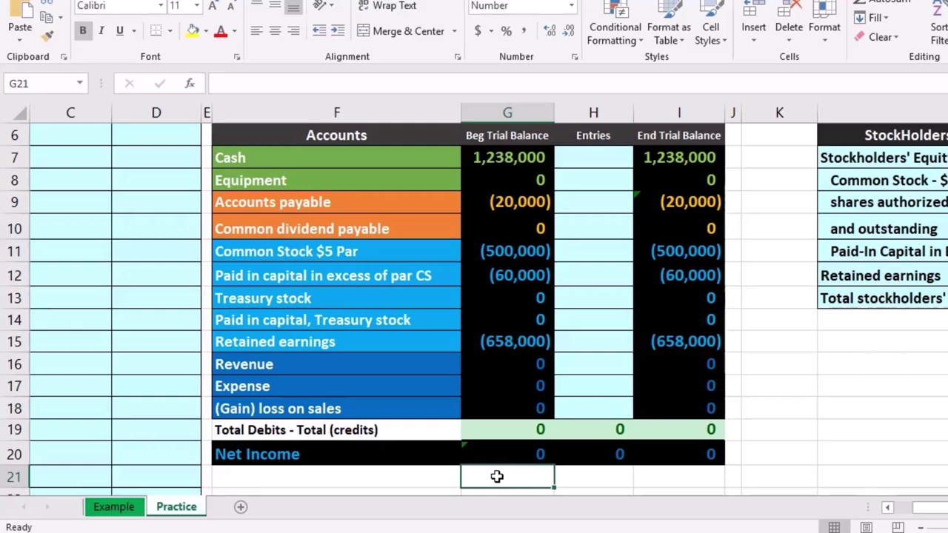
# - Review the equity accounts and the beginning balances of Common Stock $5 Par, Paid in capital in excess of par CS and Retained earnings
pyautogui.moveTo(334, 250); pyautogui.dragTo(341, 335)
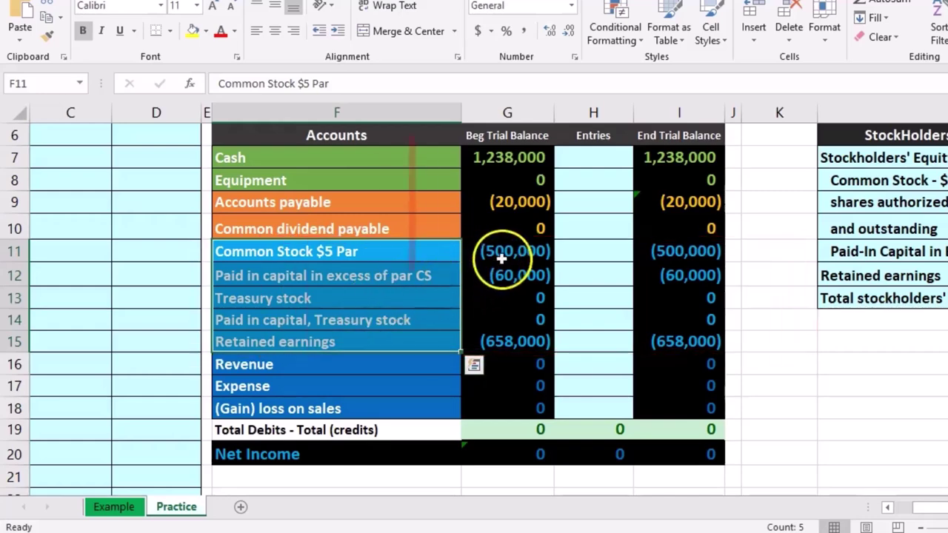
pyautogui.moveTo(505, 254); pyautogui.dragTo(505, 266)
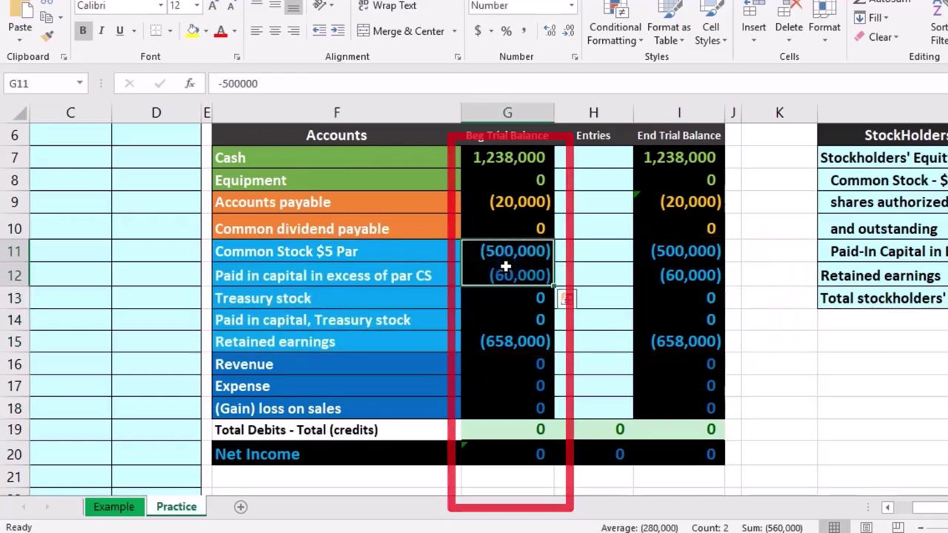
pyautogui.click(519, 345)
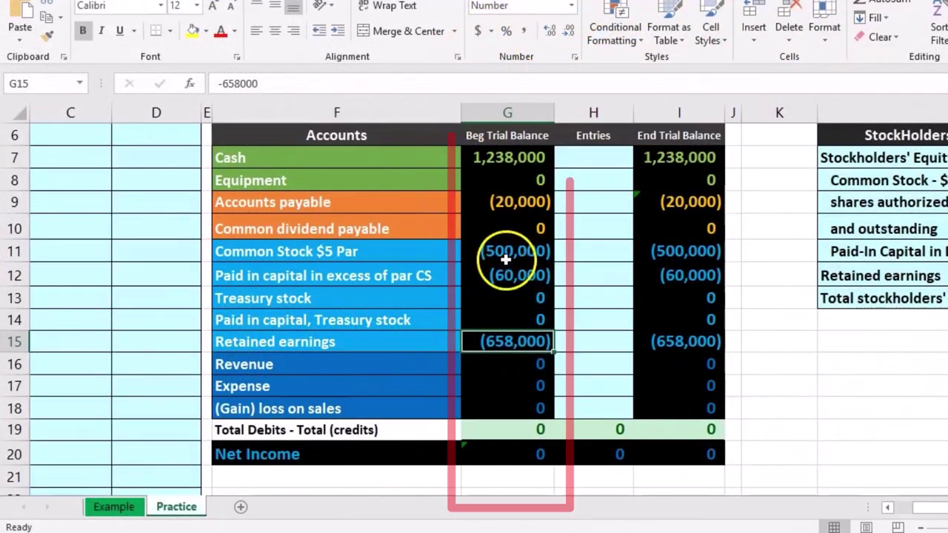
pyautogui.moveTo(506, 259)
pyautogui.mouseDown()
pyautogui.moveTo(504, 249)
pyautogui.moveTo(509, 265)
pyautogui.mouseUp()
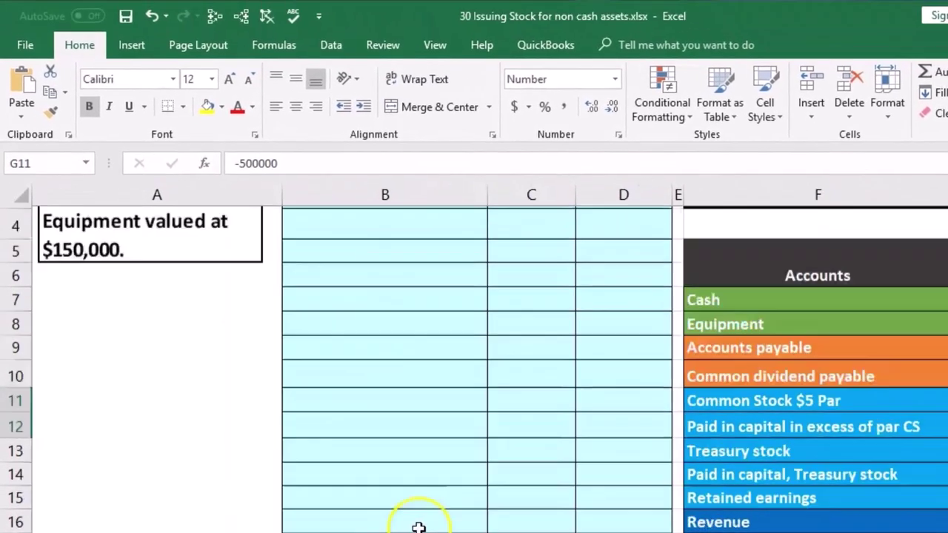
# - Copy the Equipment account name from the trial balance into cell B2 of the journal entry, keeping the journal's own cell formatting
pyautogui.scroll(1, 419, 527)
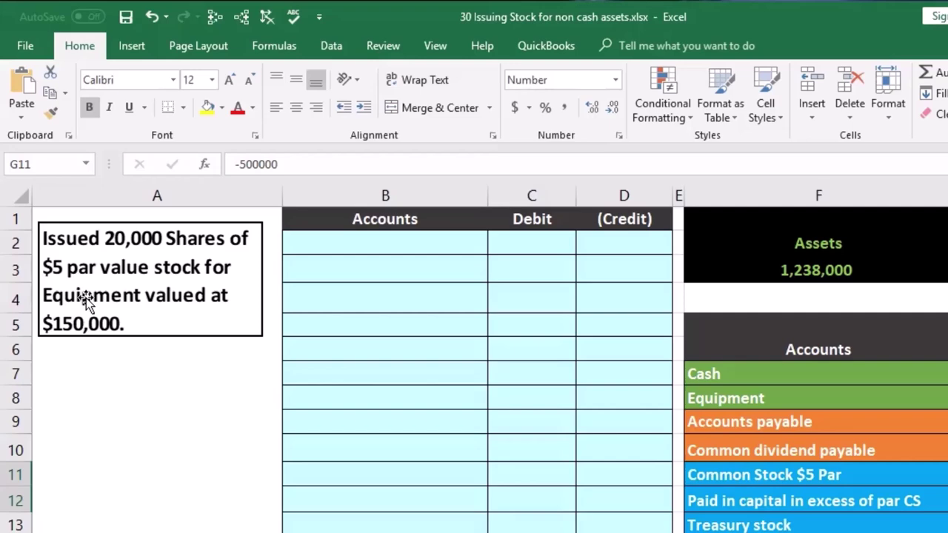
pyautogui.click(757, 380)
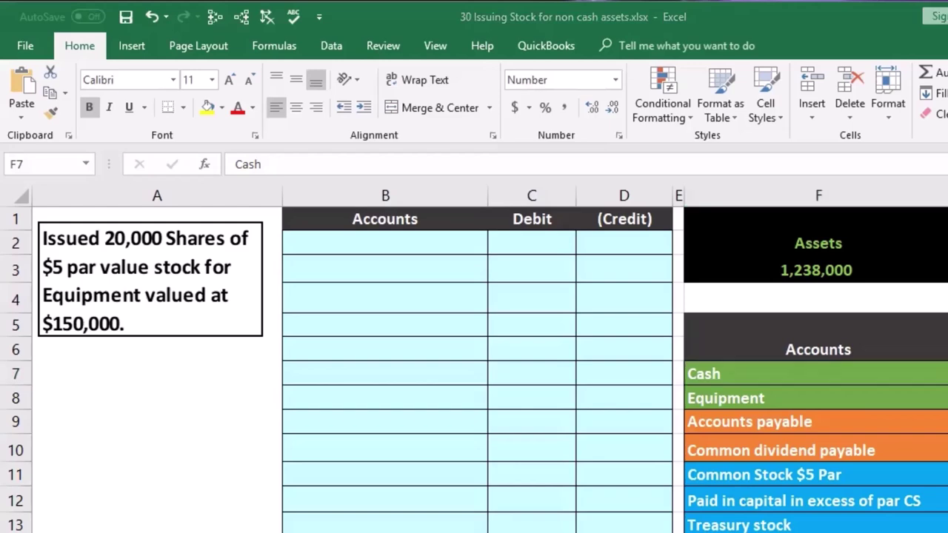
pyautogui.click(848, 395)
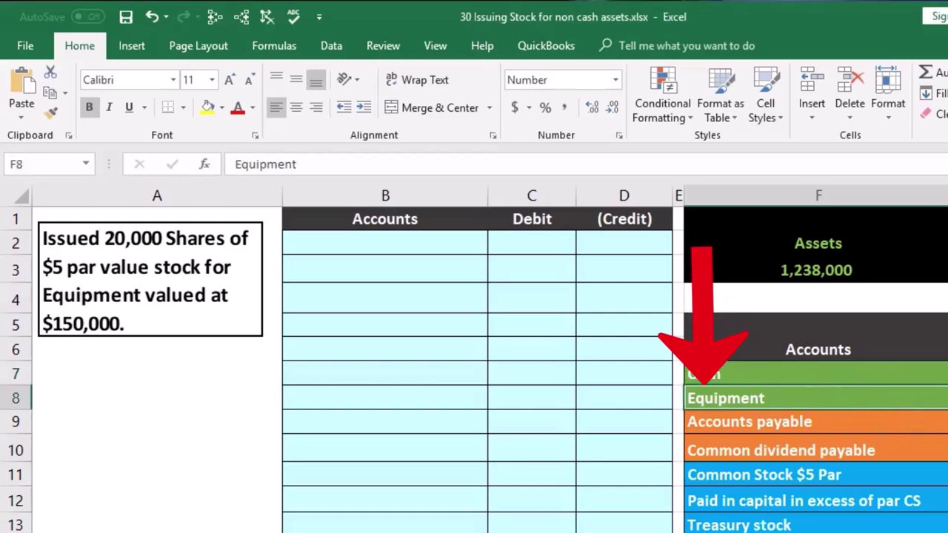
pyautogui.press('Right')
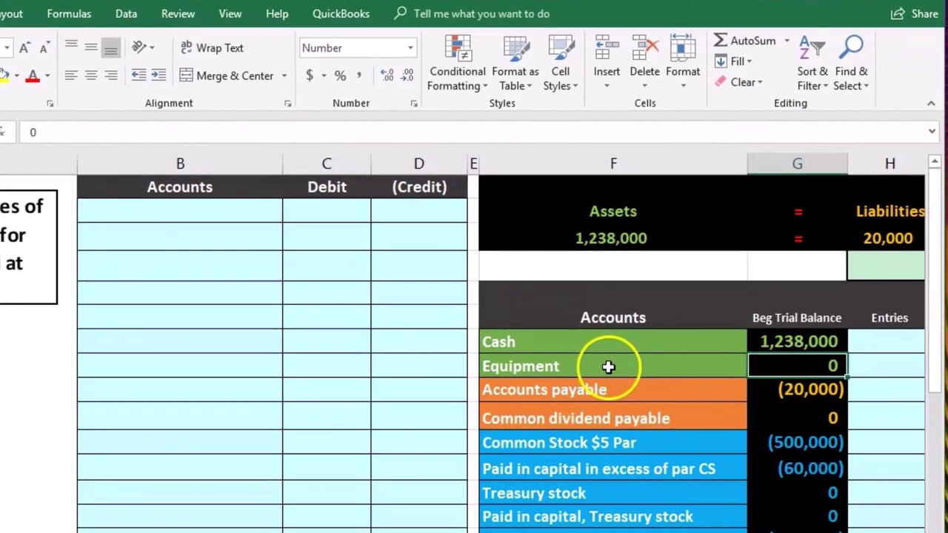
pyautogui.click(608, 366)
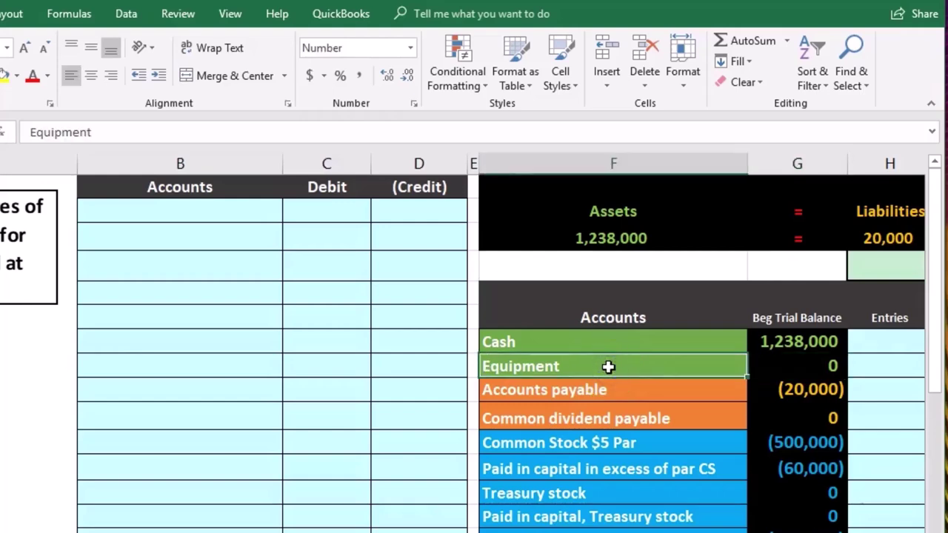
pyautogui.rightClick(607, 366)
pyautogui.click(627, 394)
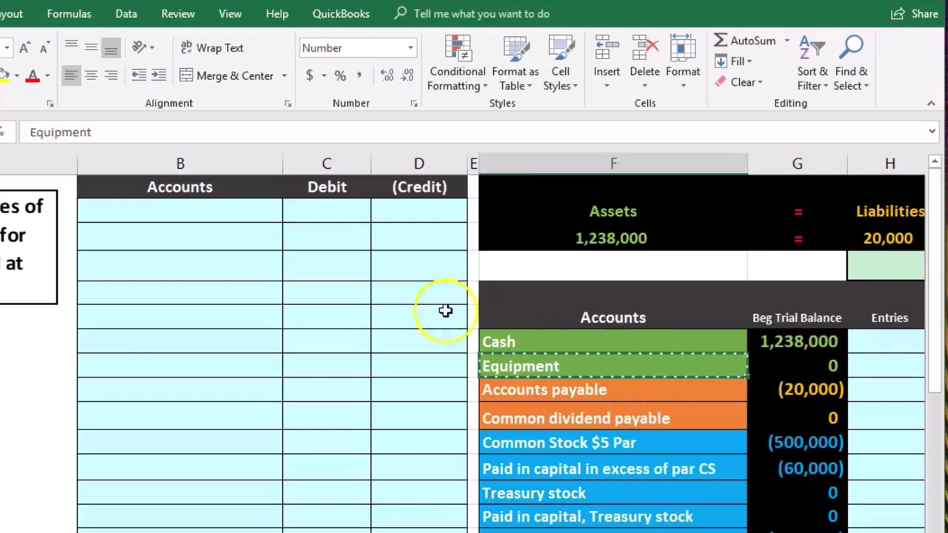
pyautogui.click(222, 208)
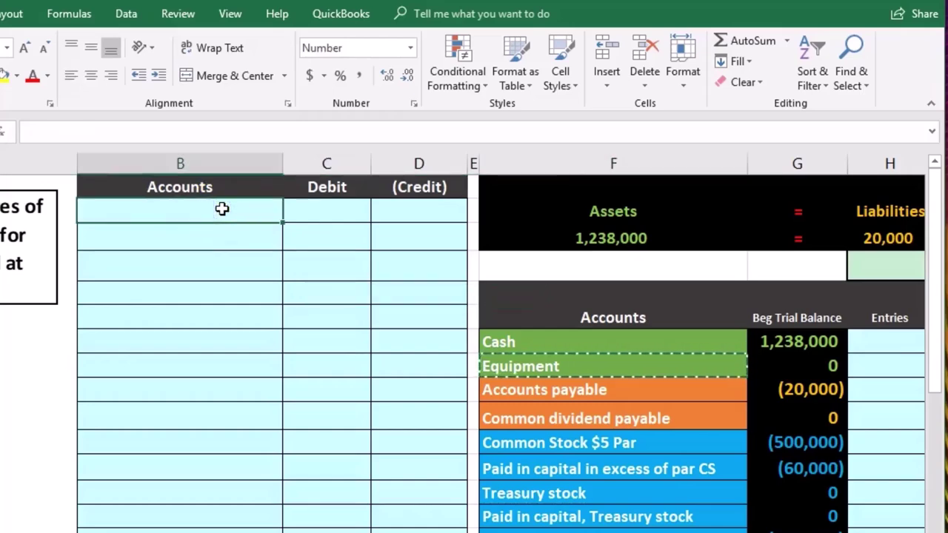
pyautogui.rightClick(222, 208)
pyautogui.click(289, 288)
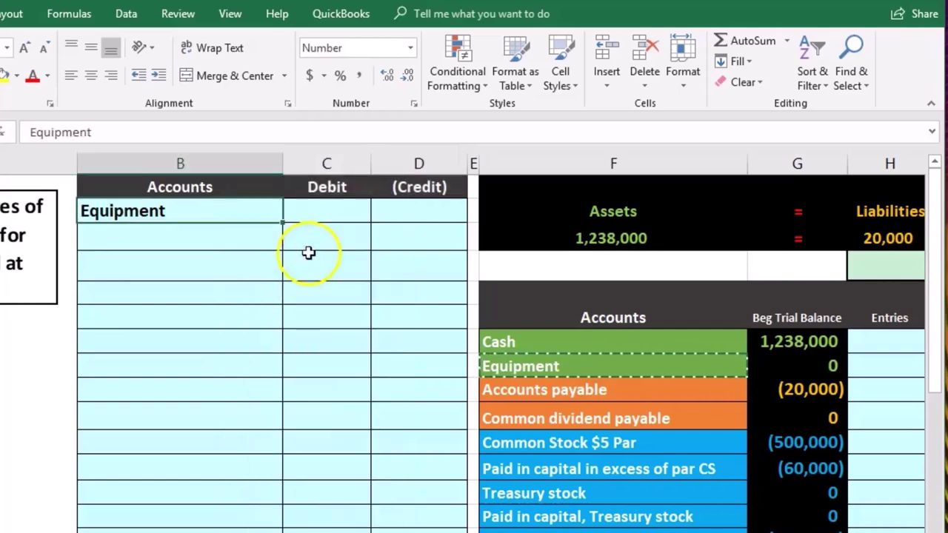
# - Enter a debit of 150000 for Equipment in cell C2
pyautogui.click(331, 214)
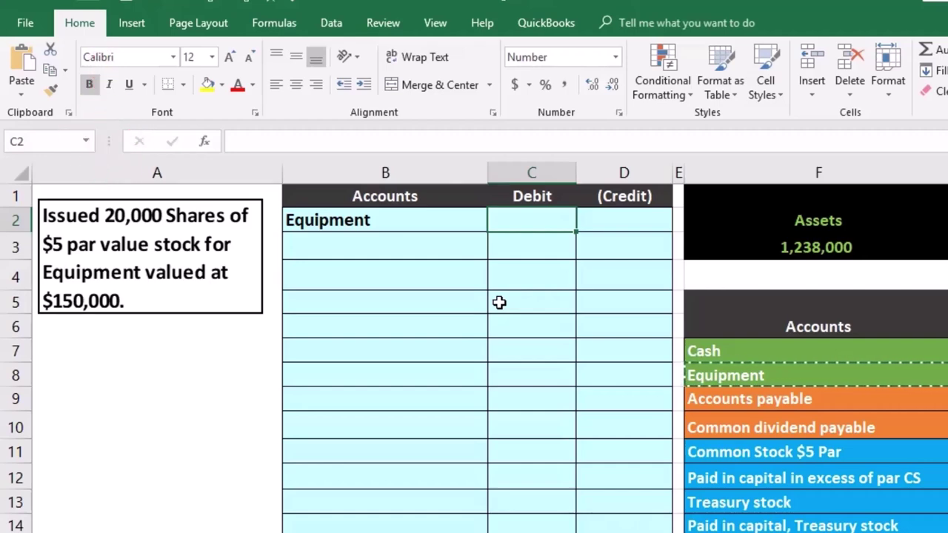
pyautogui.write('150000')
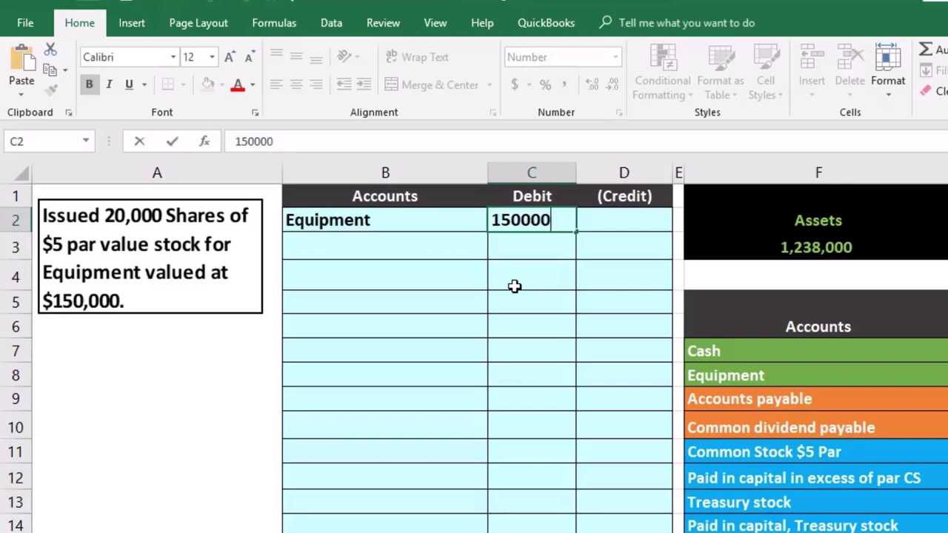
pyautogui.press('Return')
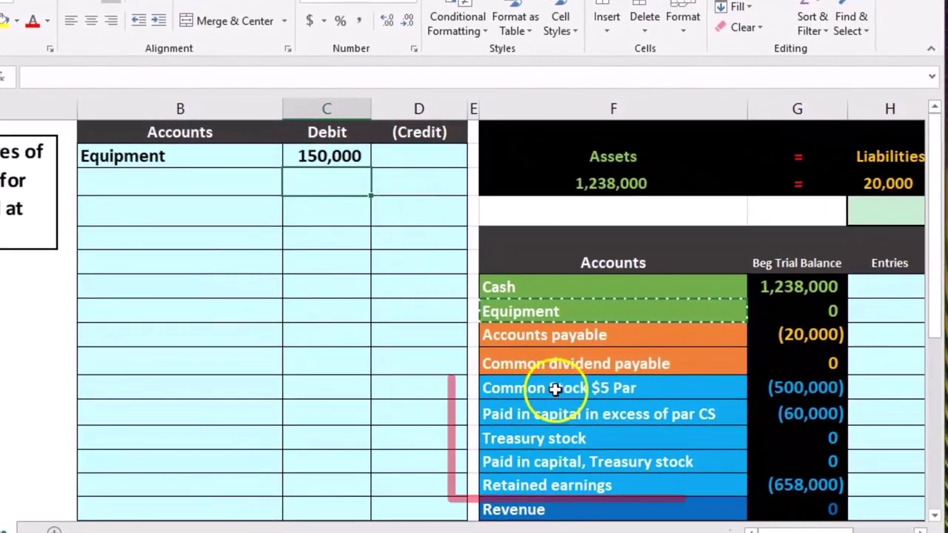
# - Copy the Common Stock $5 Par account name from the trial balance into cell B3, indented and in the journal's own formatting
pyautogui.click(574, 403)
pyautogui.moveTo(554, 397); pyautogui.dragTo(581, 468)
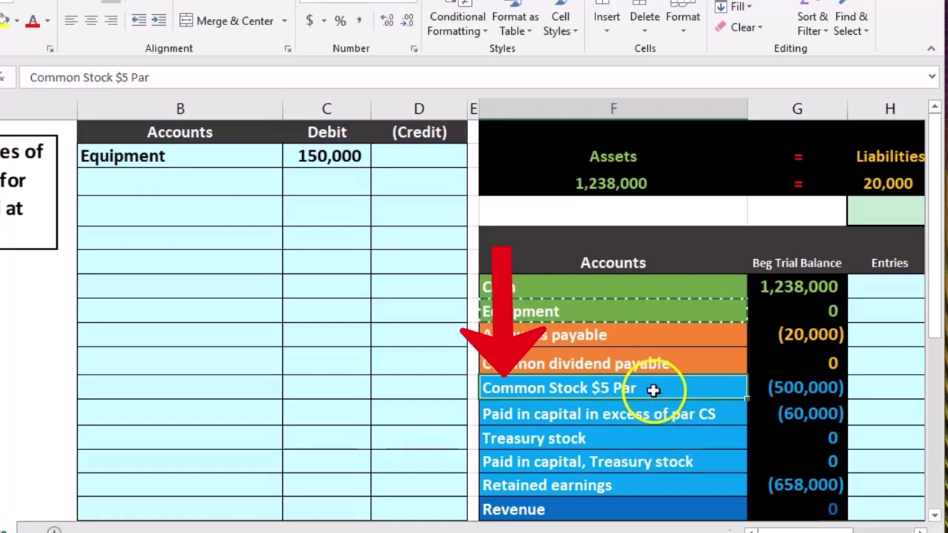
pyautogui.click(770, 388)
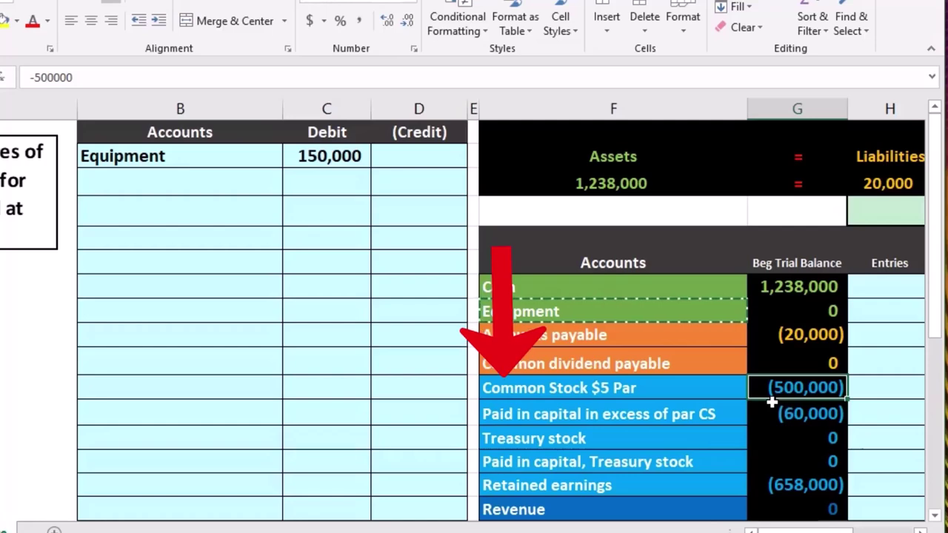
pyautogui.click(655, 391)
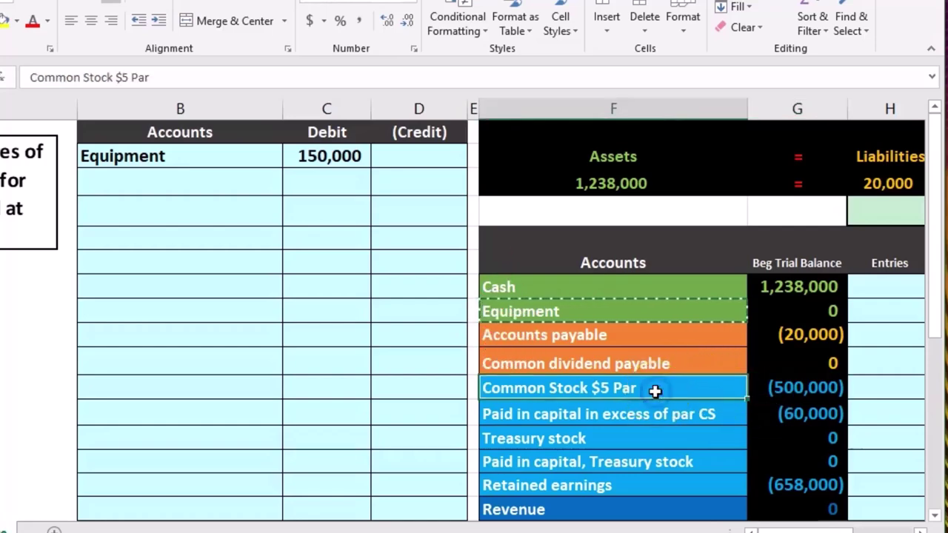
pyautogui.rightClick(655, 391)
pyautogui.click(721, 28)
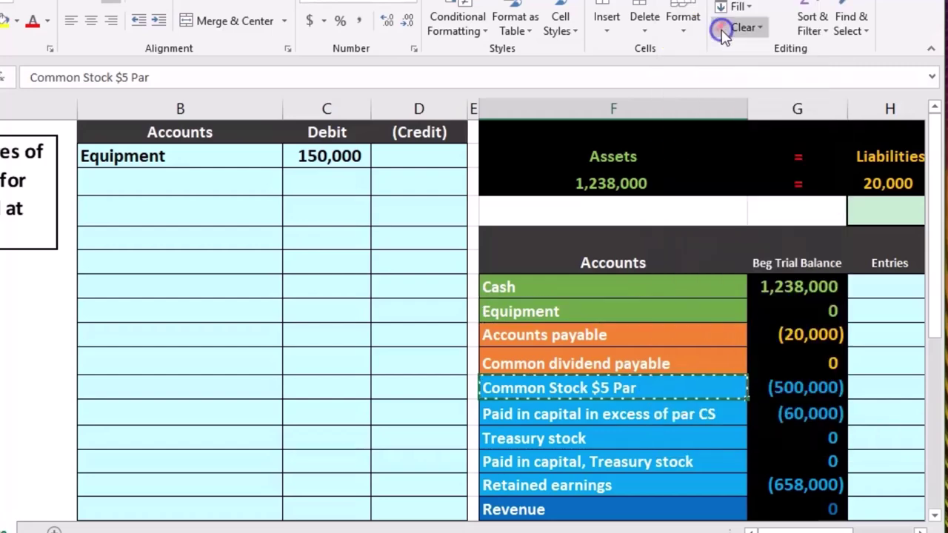
pyautogui.click(195, 177)
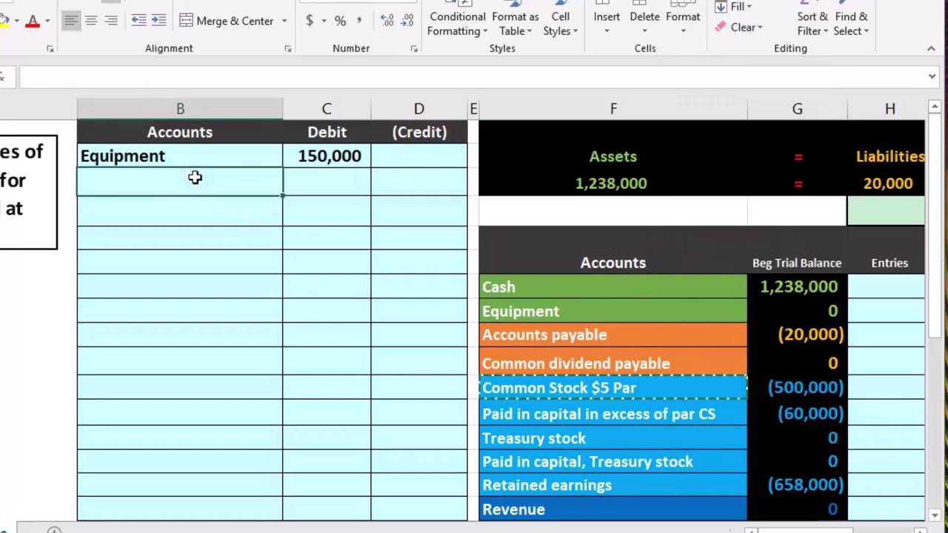
pyautogui.rightClick(194, 176)
pyautogui.click(261, 256)
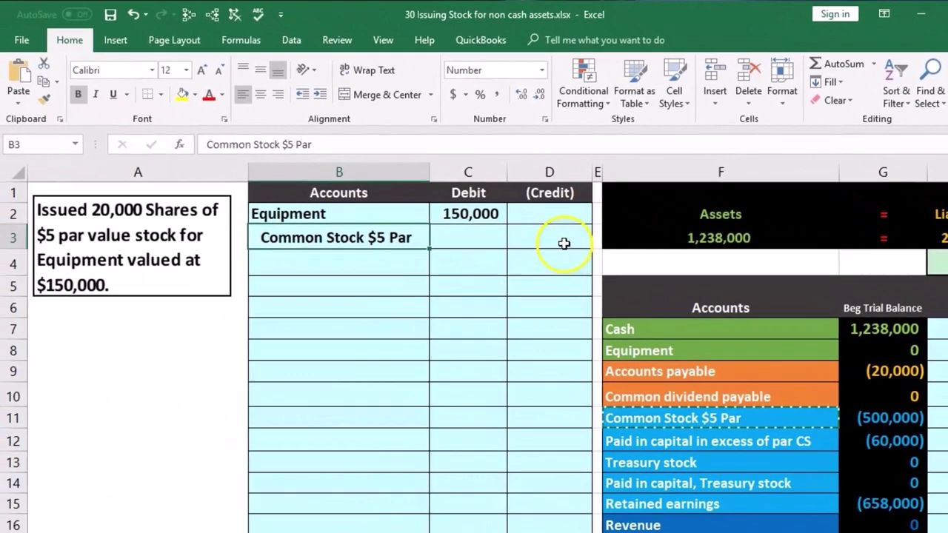
# - Switch to Calculator and multiply the 20,000 issued shares by the $5 par value
pyautogui.click(565, 244)
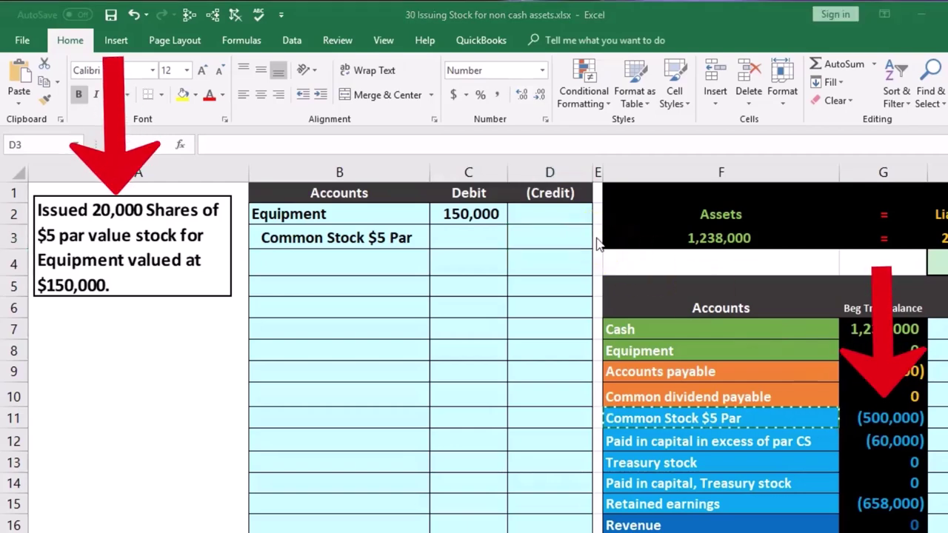
pyautogui.moveTo(748, 186); pyautogui.dragTo(731, 172)
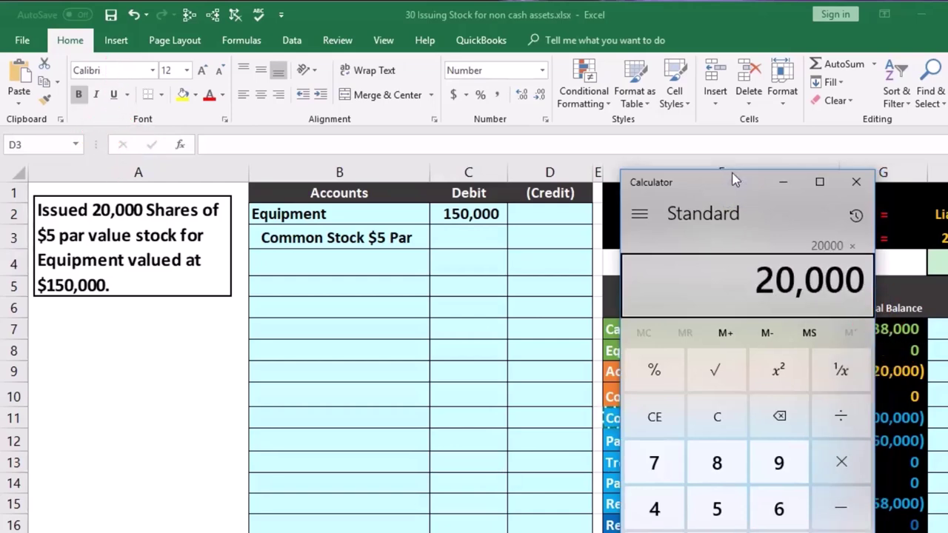
pyautogui.write('5')
pyautogui.press('Return')
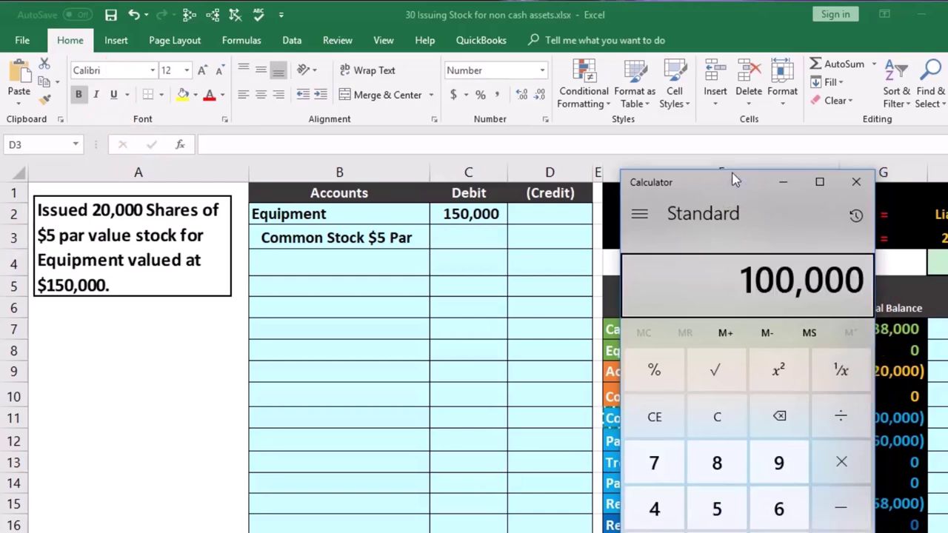
# - Enter the Common Stock $5 Par credit in cell D3 as the formula -20000*5
pyautogui.click(550, 247)
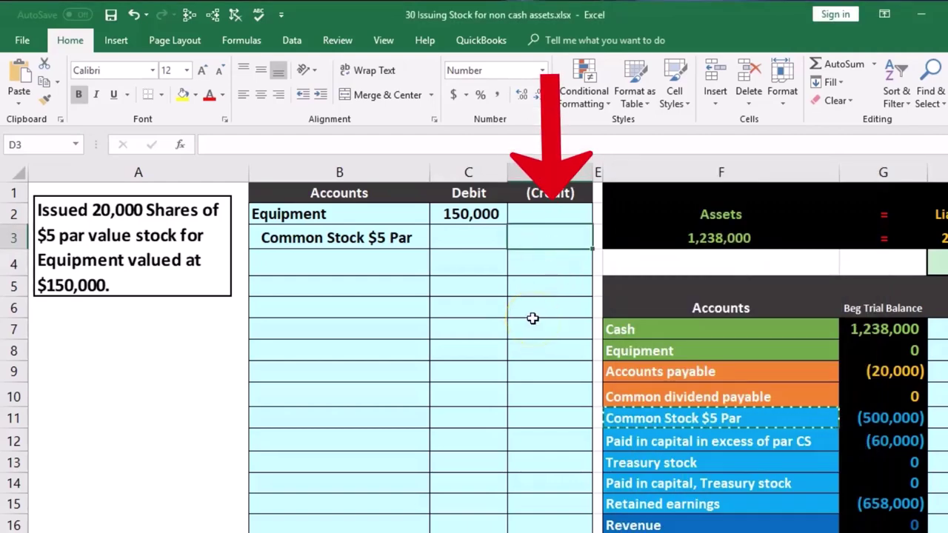
pyautogui.write('-2000')
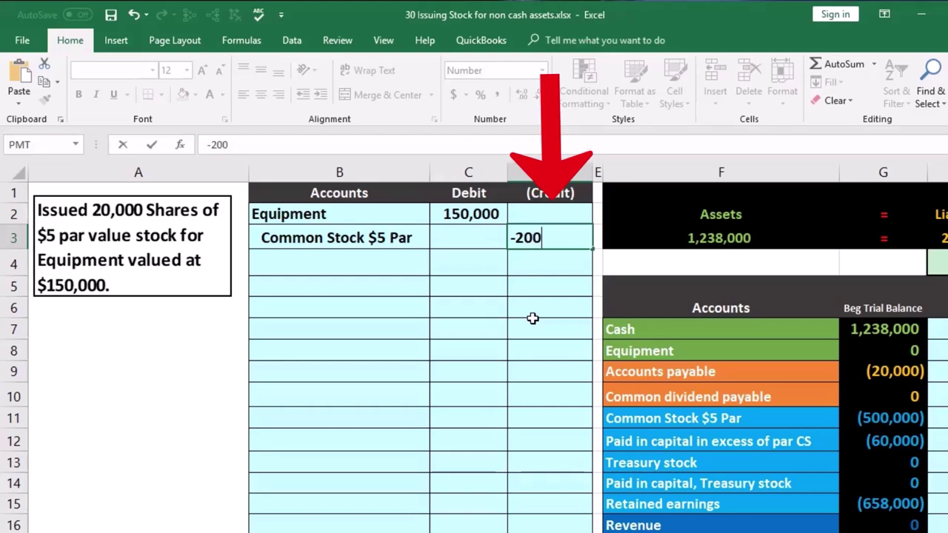
pyautogui.write('0*5')
pyautogui.press('Return')
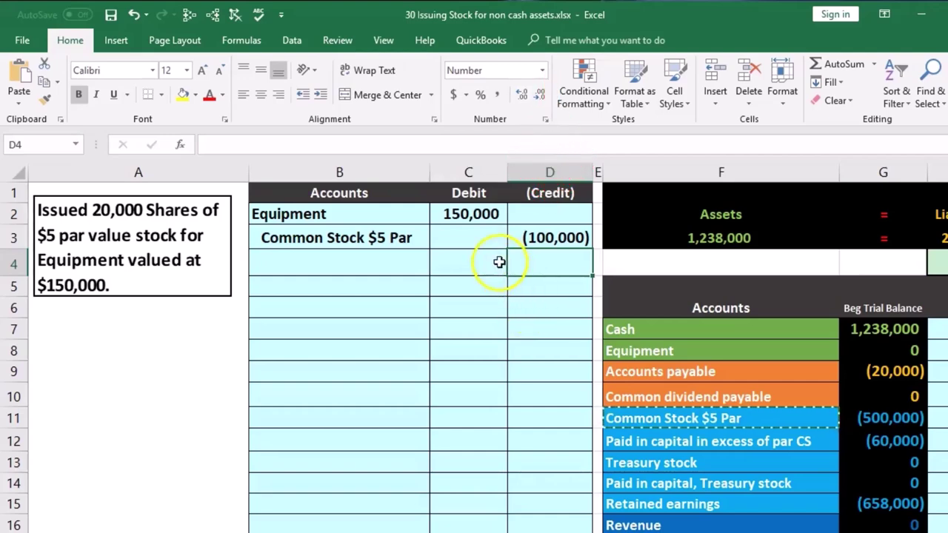
# - Compute the remaining balancing credit in cell D4 with the formula -SUM(C2:D3)
pyautogui.click(462, 215)
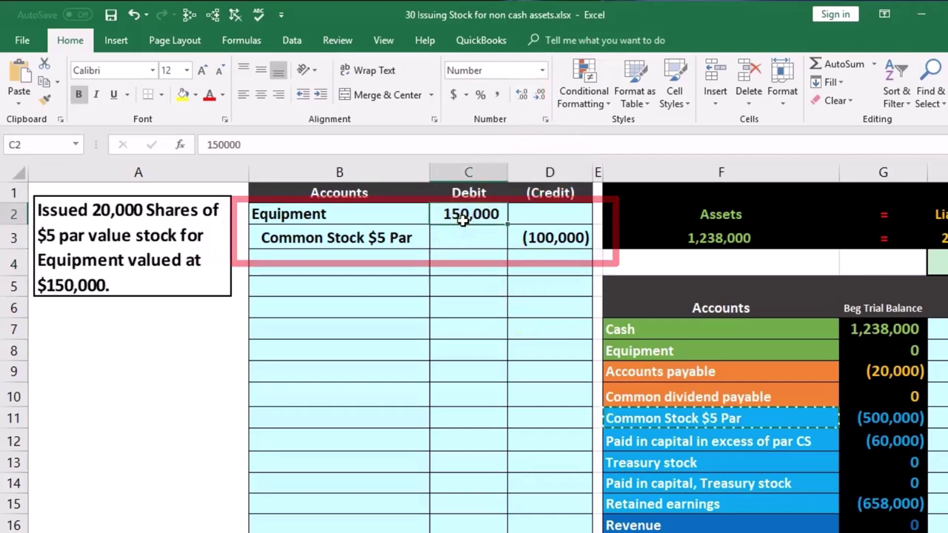
pyautogui.click(549, 235)
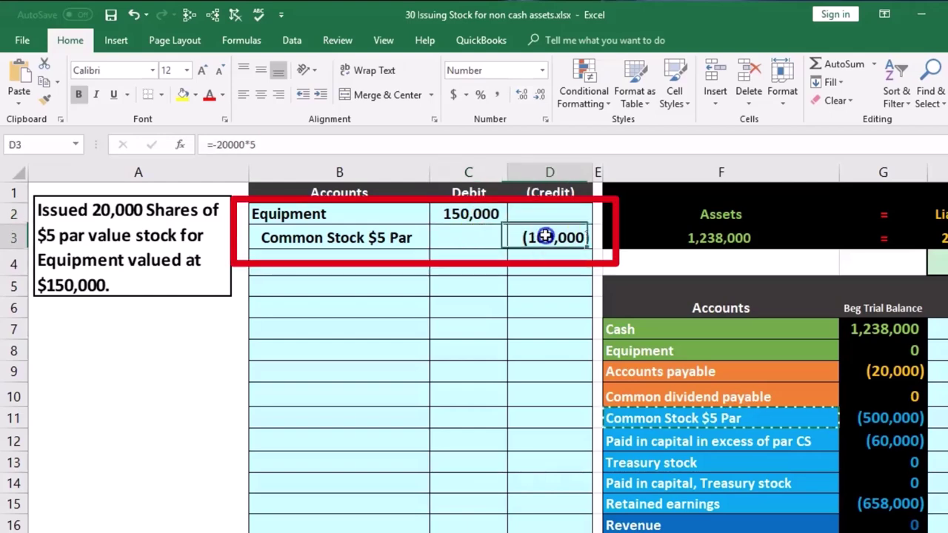
pyautogui.click(553, 268)
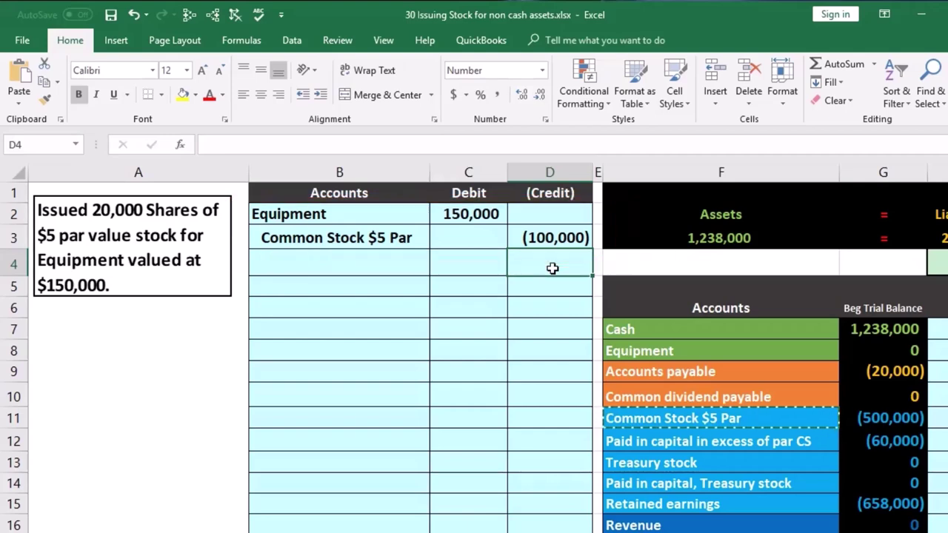
pyautogui.write('-sum')
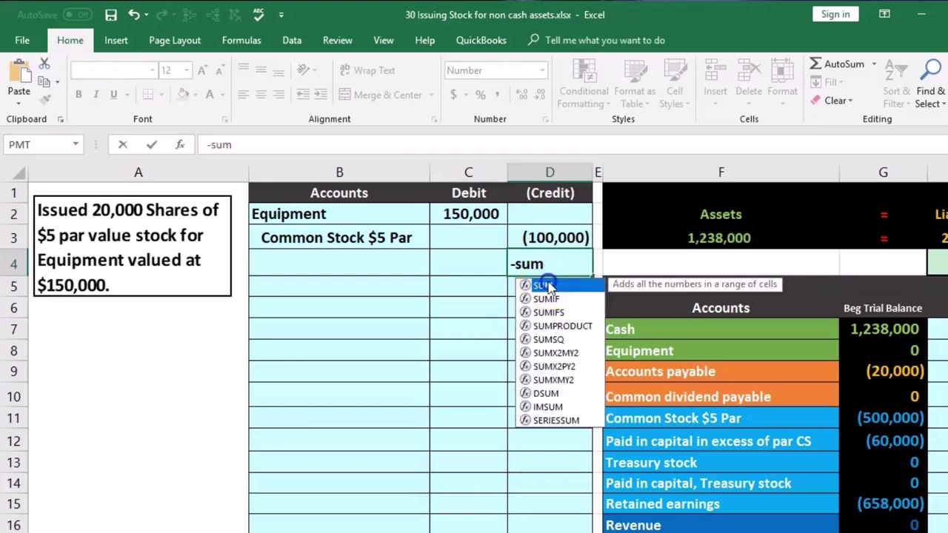
pyautogui.doubleClick(544, 287)
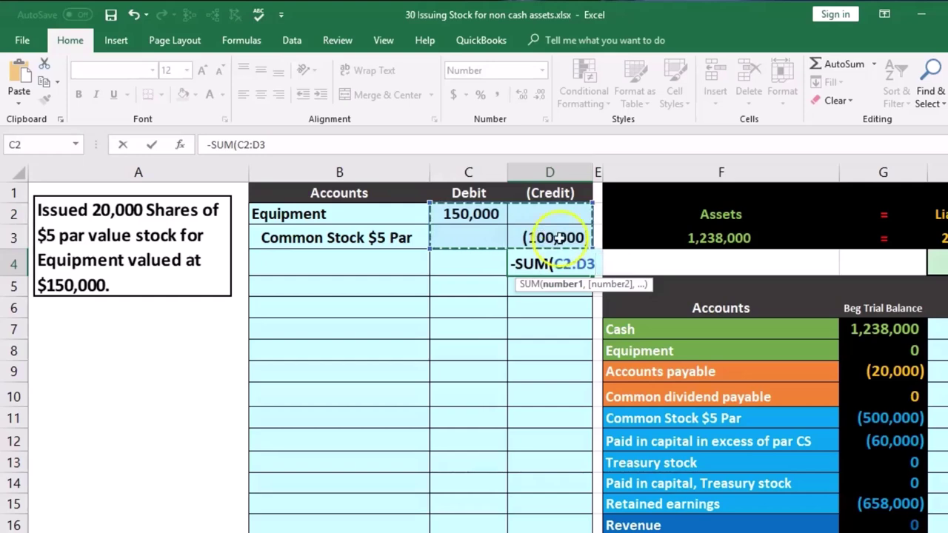
pyautogui.press('Return')
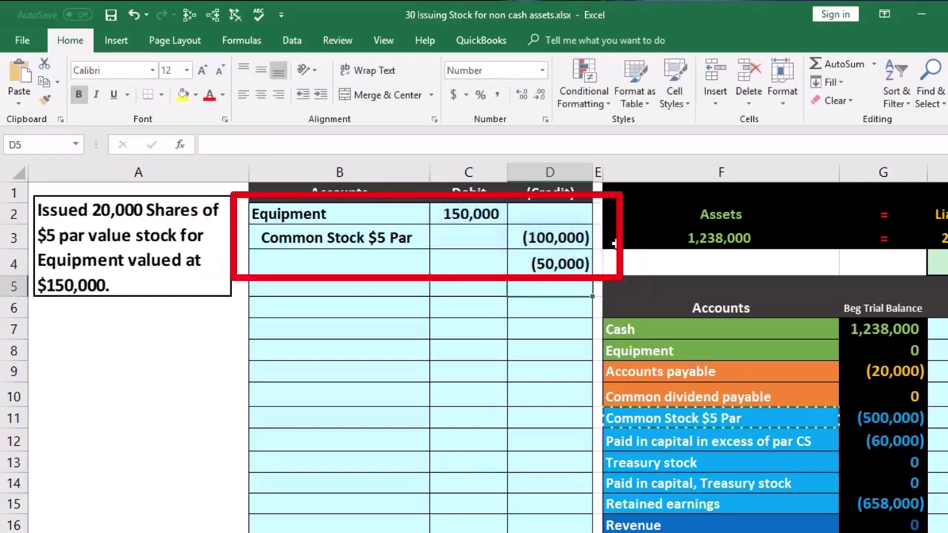
# - Check the two credits in D3:D4 against the Equipment debit in C2
pyautogui.click(570, 264)
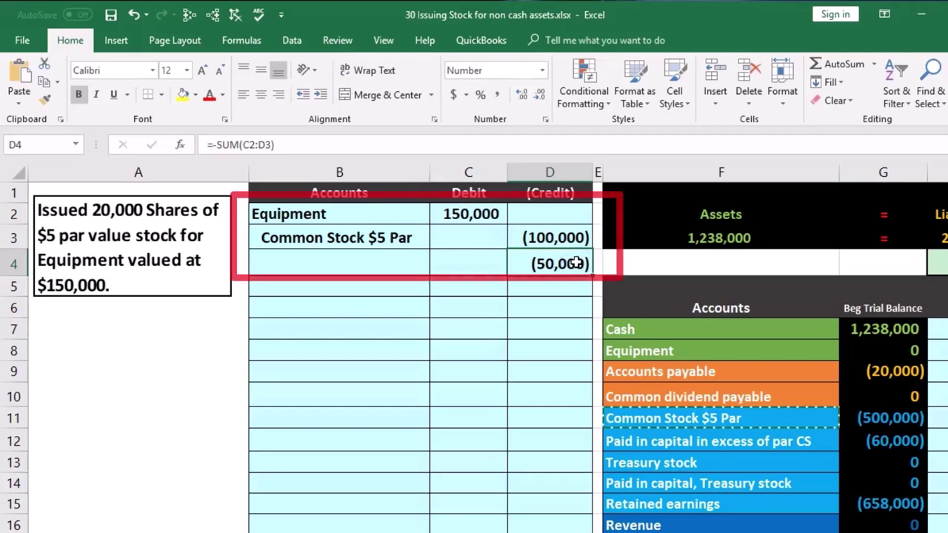
pyautogui.click(568, 237)
pyautogui.click(567, 256)
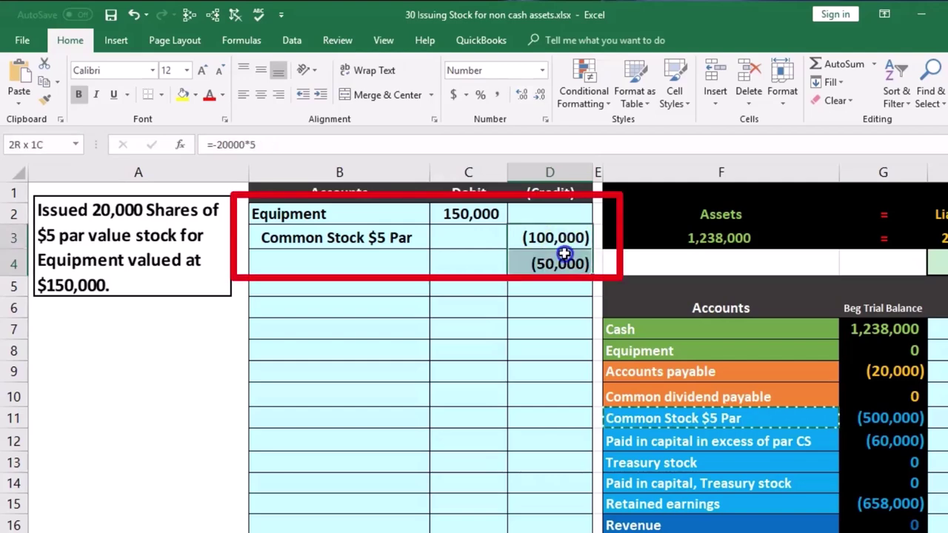
pyautogui.click(491, 220)
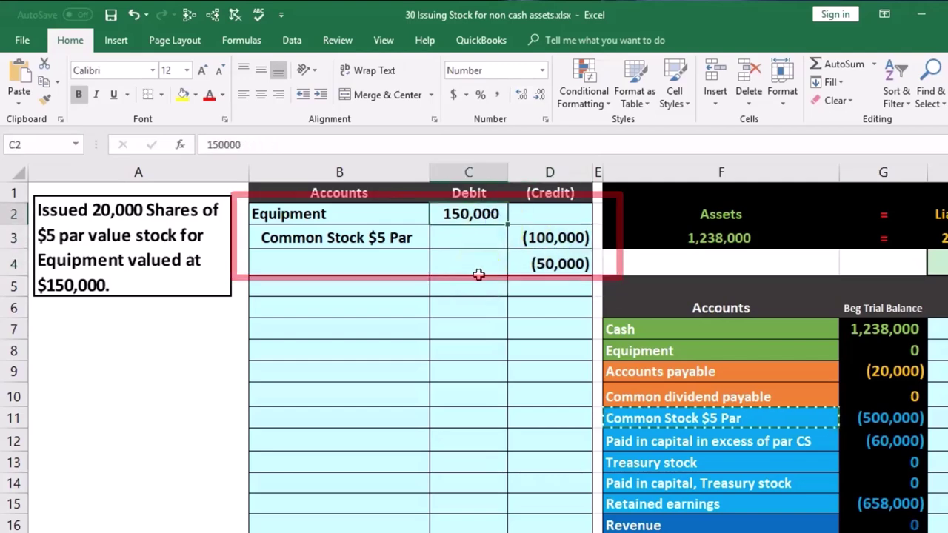
# - Examine how the beginning trial balance splits equity between Common Stock $5 Par, Paid in capital in excess of par CS and Retained earnings
pyautogui.click(413, 262)
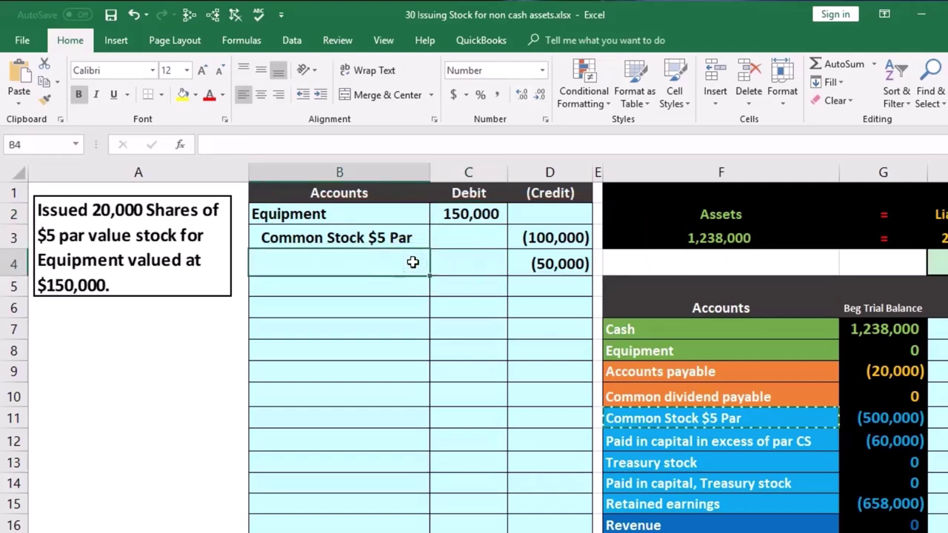
pyautogui.click(685, 438)
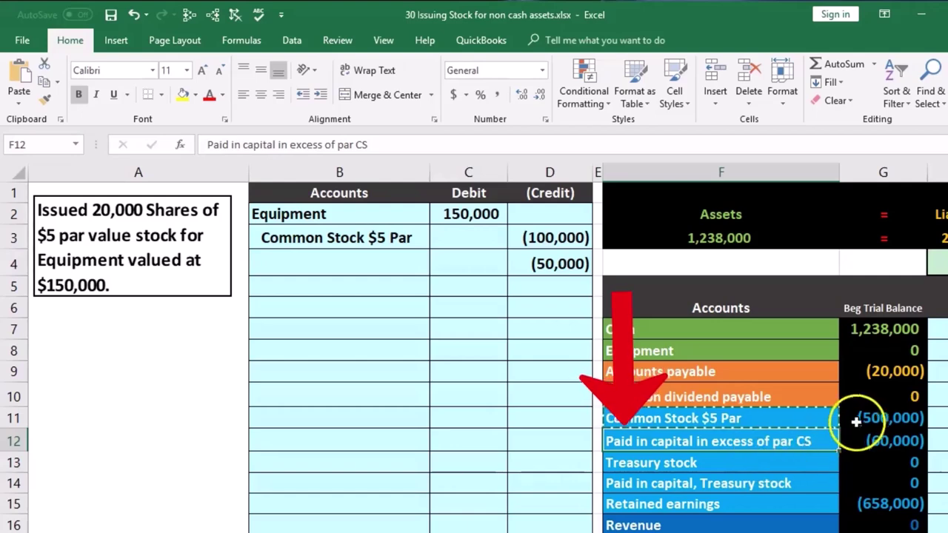
pyautogui.moveTo(857, 418); pyautogui.dragTo(854, 432)
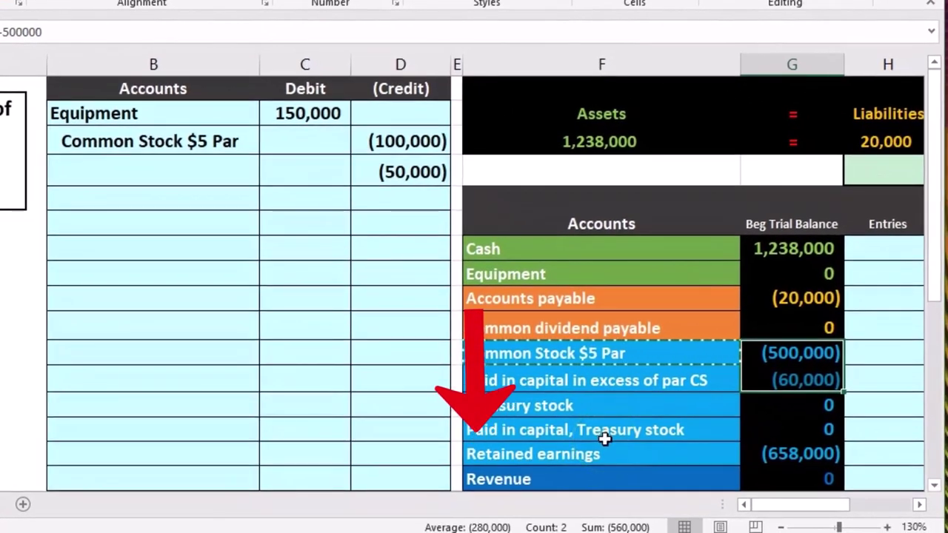
pyautogui.click(765, 461)
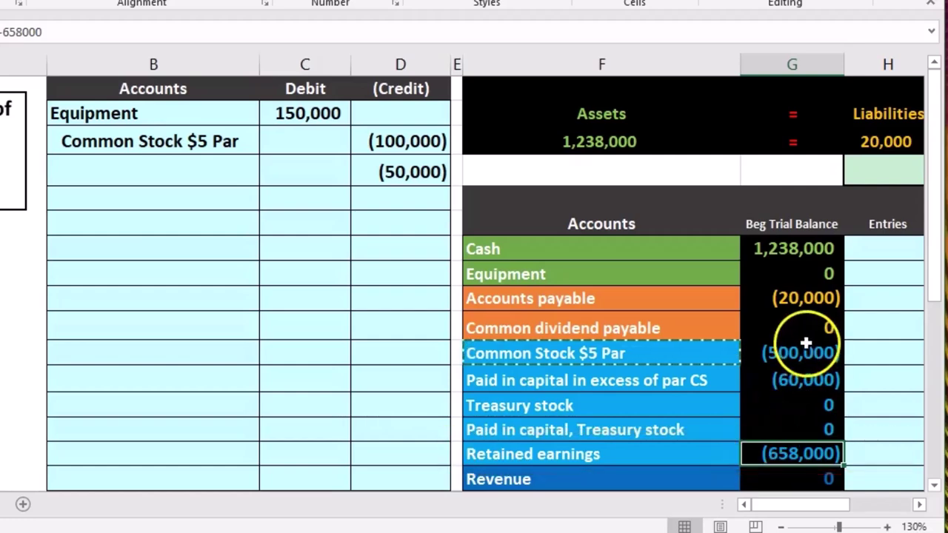
pyautogui.moveTo(803, 354); pyautogui.dragTo(805, 374)
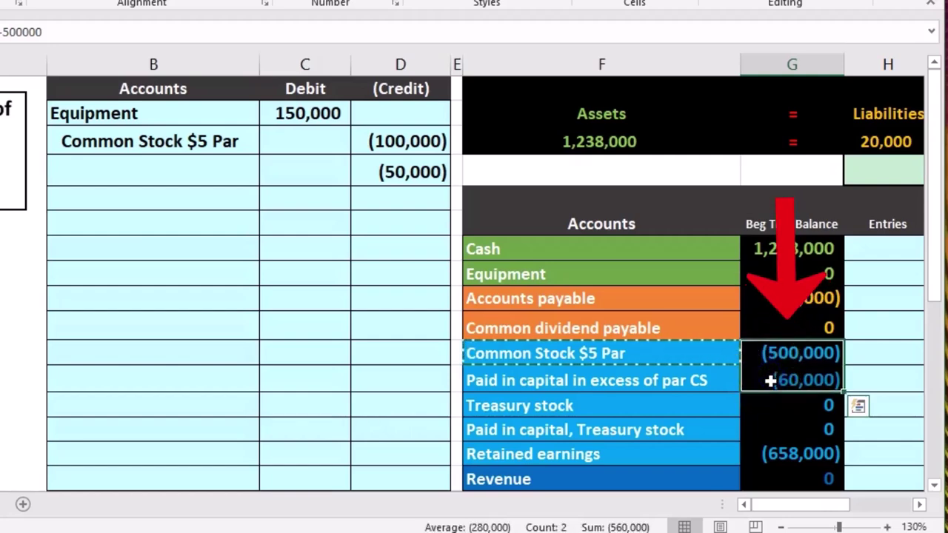
pyautogui.moveTo(737, 362); pyautogui.dragTo(765, 353)
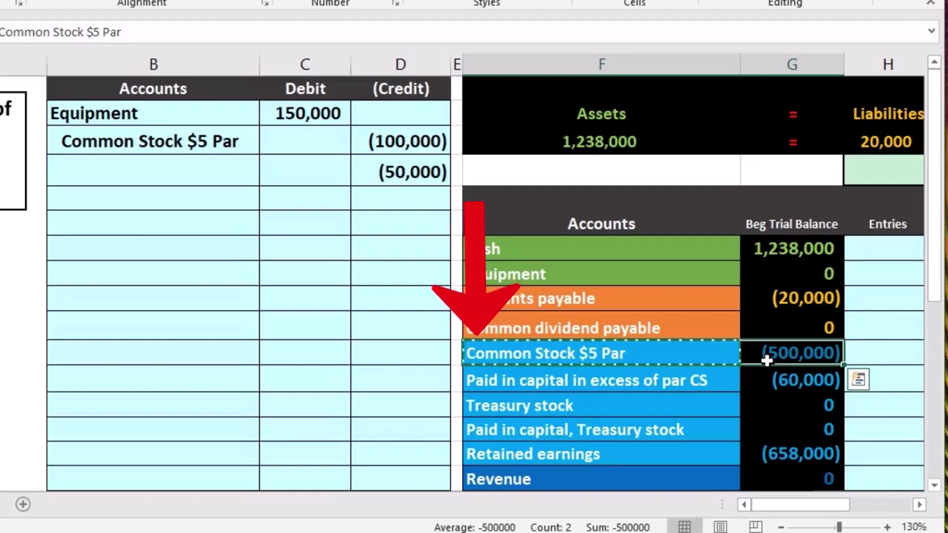
pyautogui.click(767, 354)
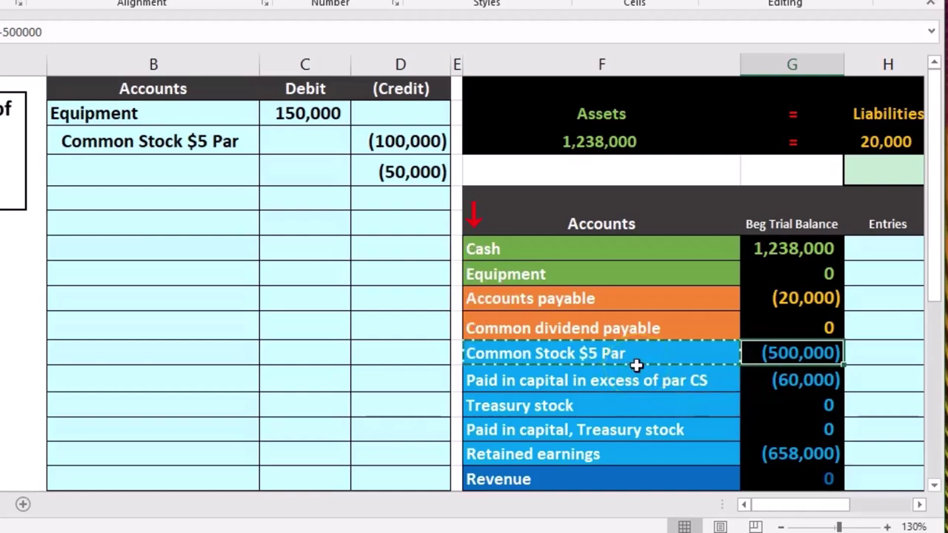
pyautogui.click(765, 381)
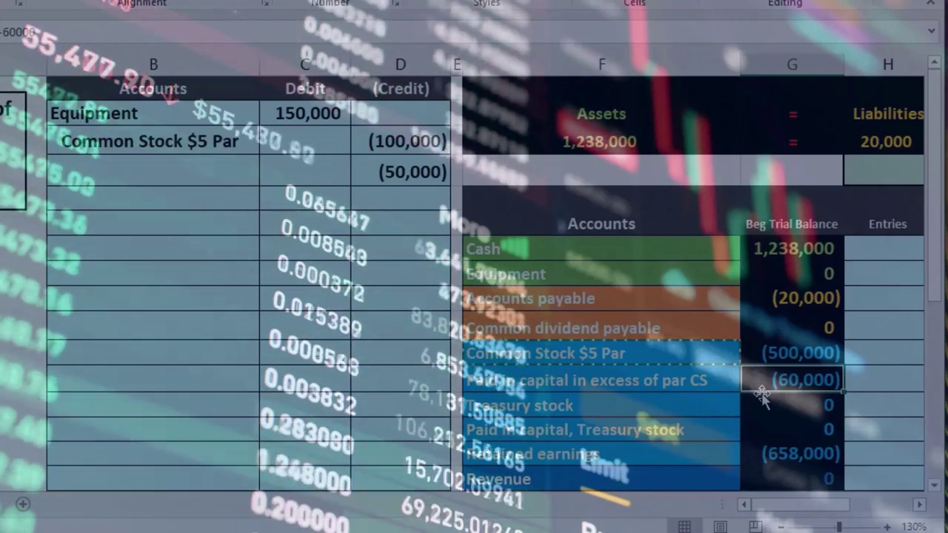
# - Copy the Paid in capital in excess of par CS account name from the trial balance into cell B4, pasting values only
pyautogui.click(663, 377)
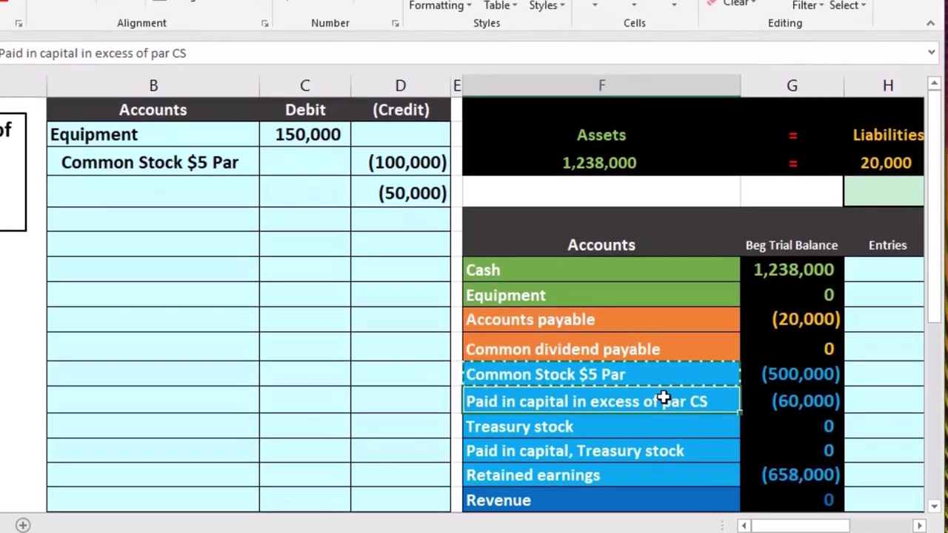
pyautogui.rightClick(664, 381)
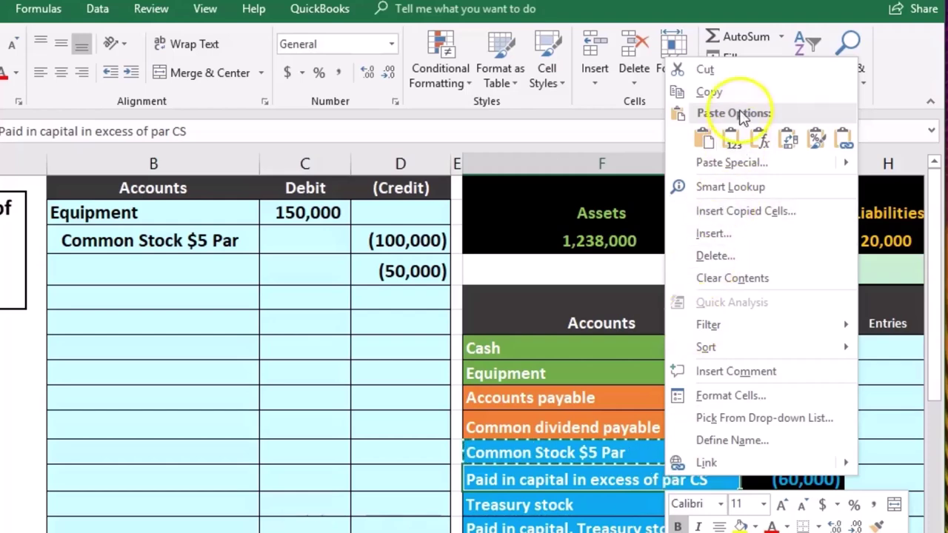
pyautogui.click(738, 103)
pyautogui.click(193, 271)
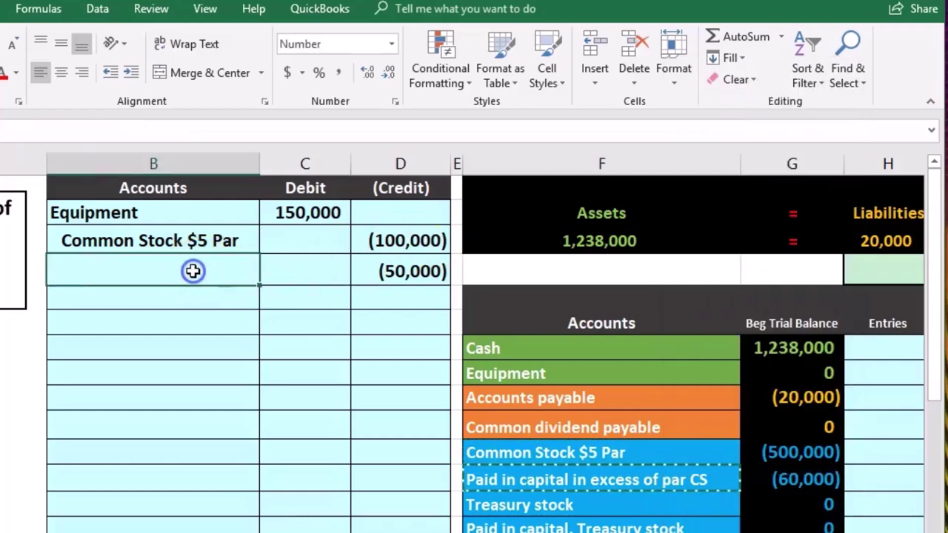
pyautogui.rightClick(193, 271)
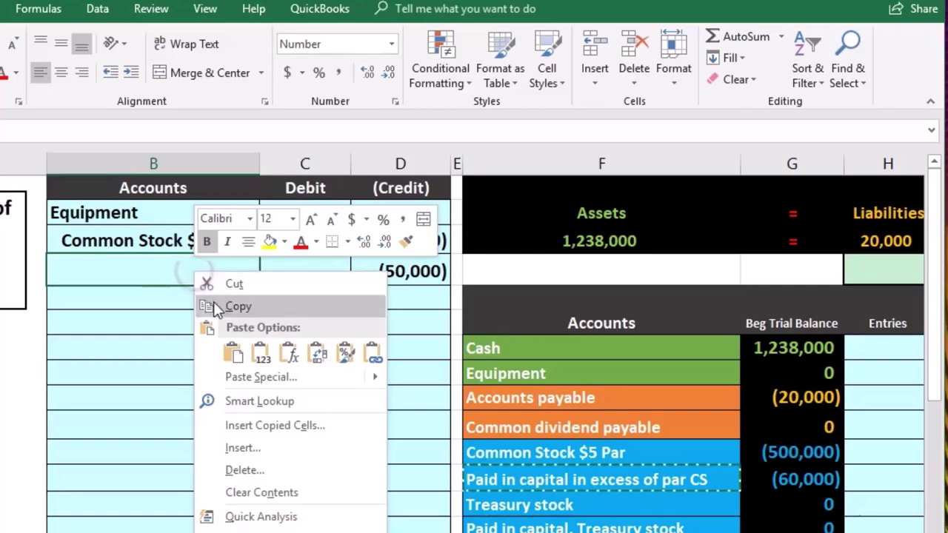
pyautogui.click(258, 354)
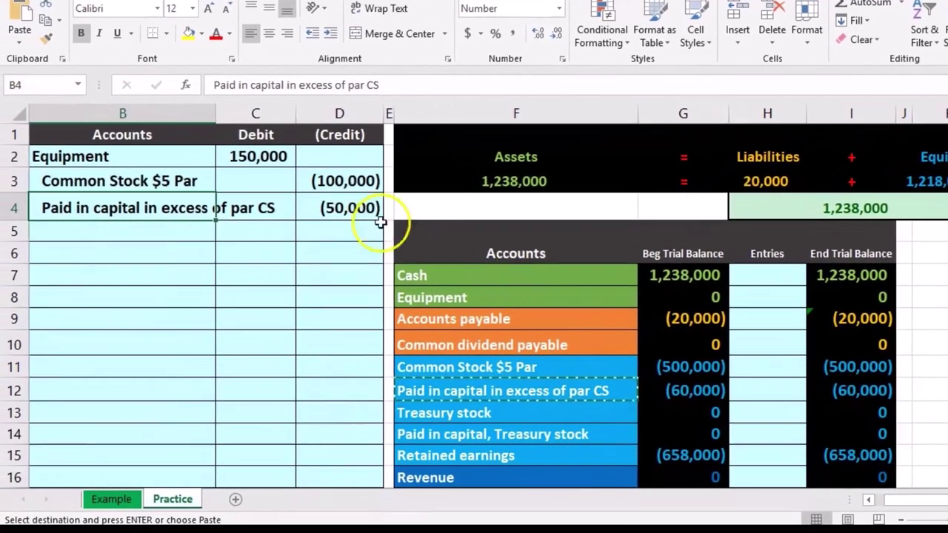
# - Post the Equipment debit to the trial balance by linking Entries cell H8 to C2
pyautogui.moveTo(136, 160); pyautogui.dragTo(226, 161)
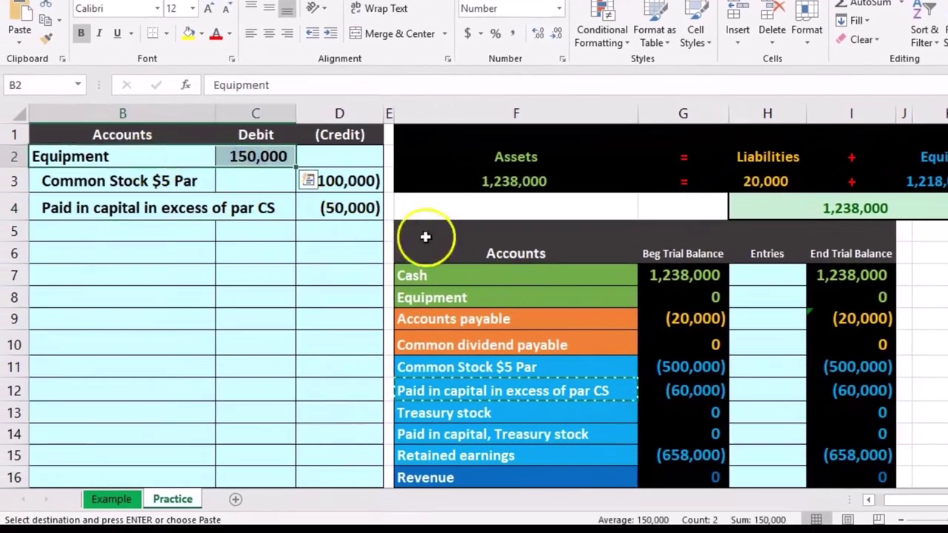
pyautogui.moveTo(529, 296); pyautogui.dragTo(687, 298)
pyautogui.click(762, 292)
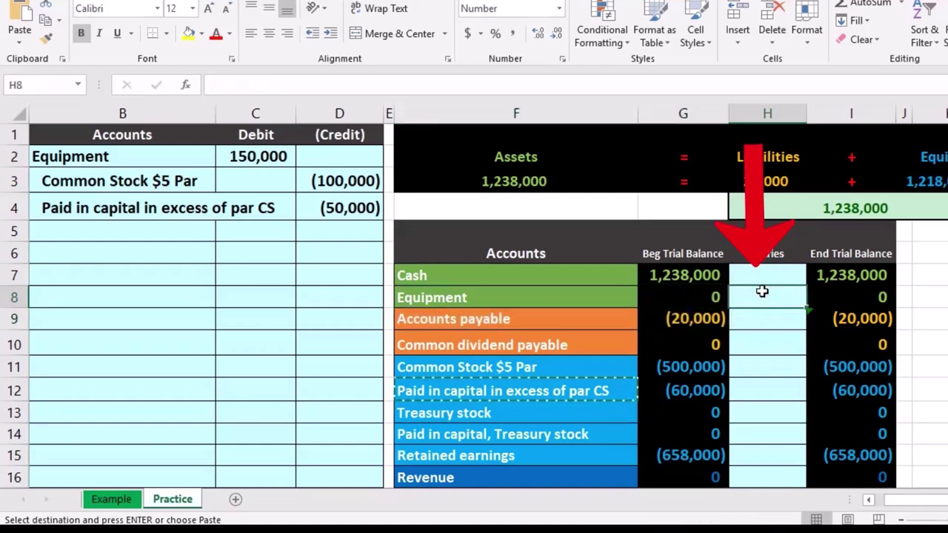
pyautogui.write('=')
pyautogui.click(271, 155)
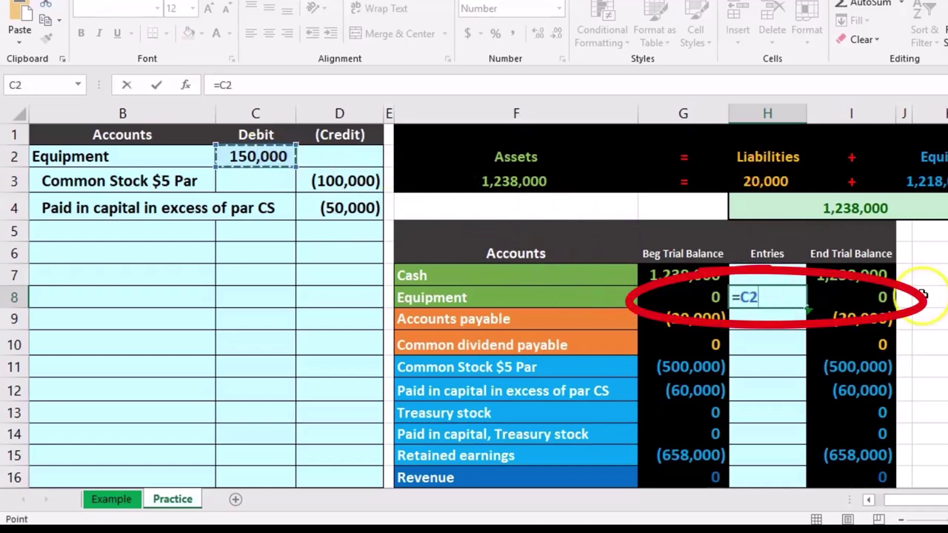
pyautogui.press('Return')
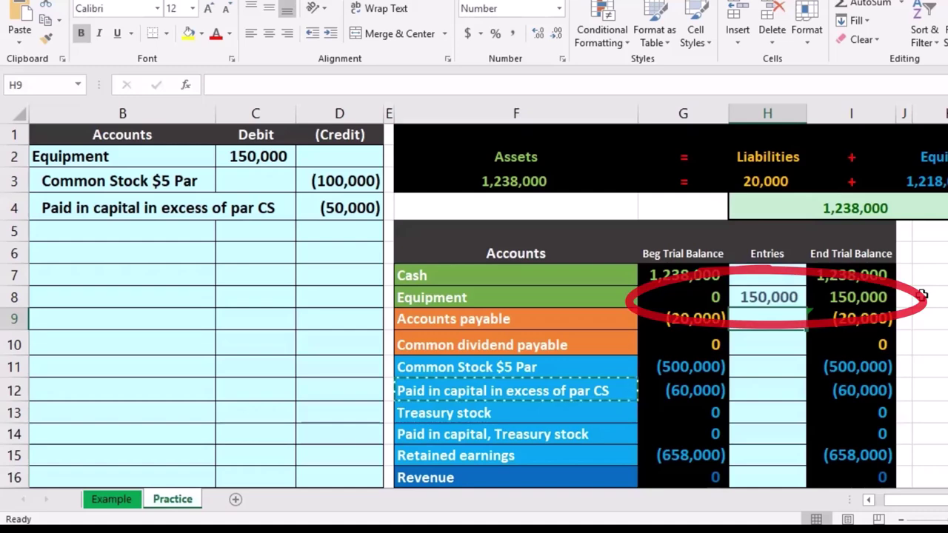
# - Post the Common Stock $5 Par credit to the trial balance by linking Entries cell H11 to D3
pyautogui.moveTo(155, 183); pyautogui.dragTo(309, 187)
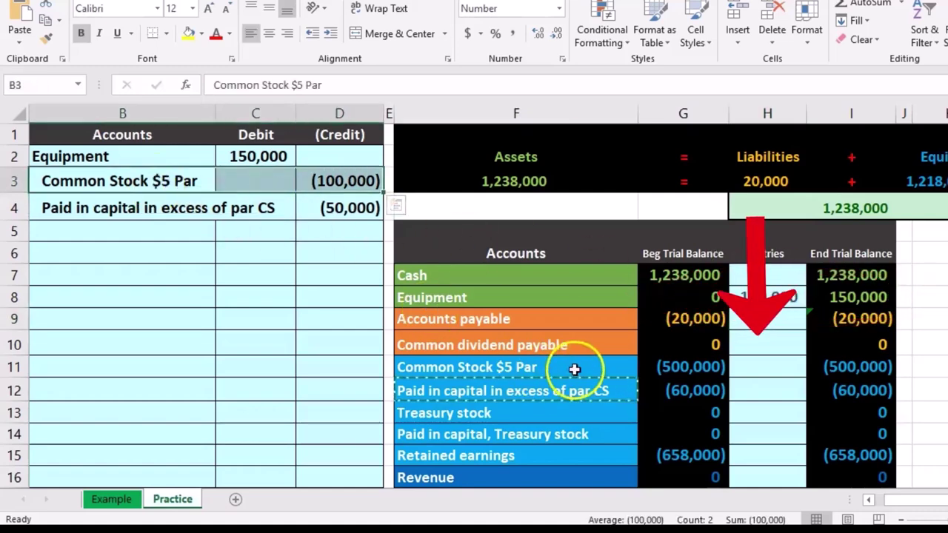
pyautogui.moveTo(573, 369); pyautogui.dragTo(671, 370)
pyautogui.click(766, 368)
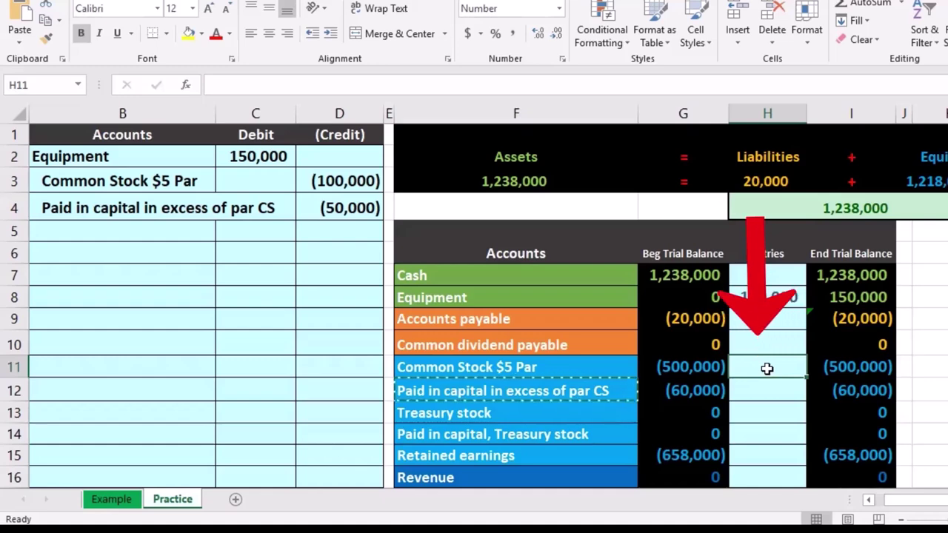
pyautogui.write('=')
pyautogui.click(346, 186)
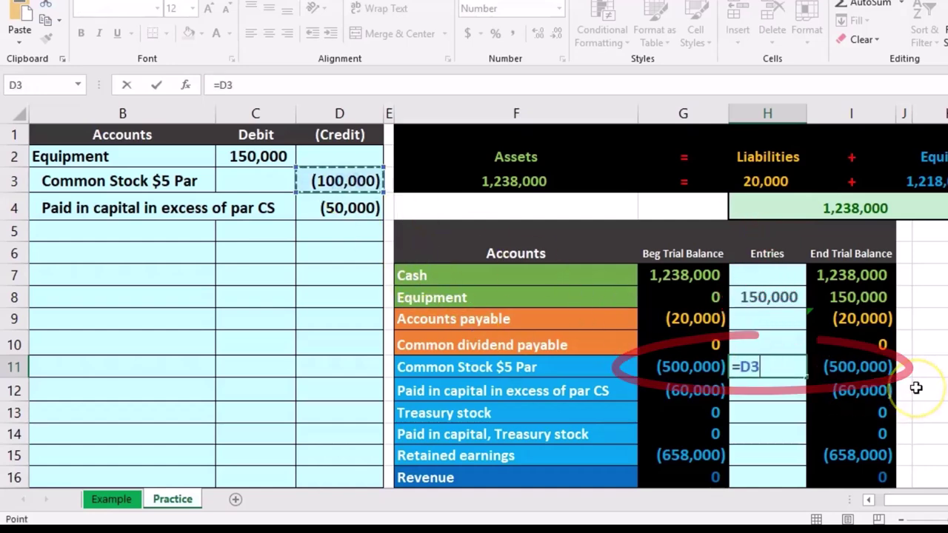
pyautogui.press('Return')
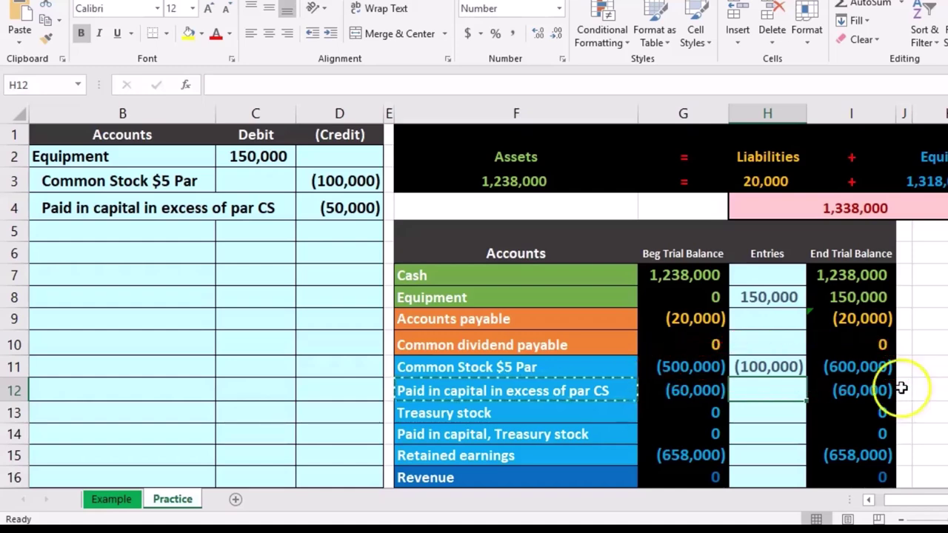
# - Post the Paid in capital in excess of par CS credit by linking Entries cell H12 to D4
pyautogui.moveTo(192, 210); pyautogui.dragTo(340, 209)
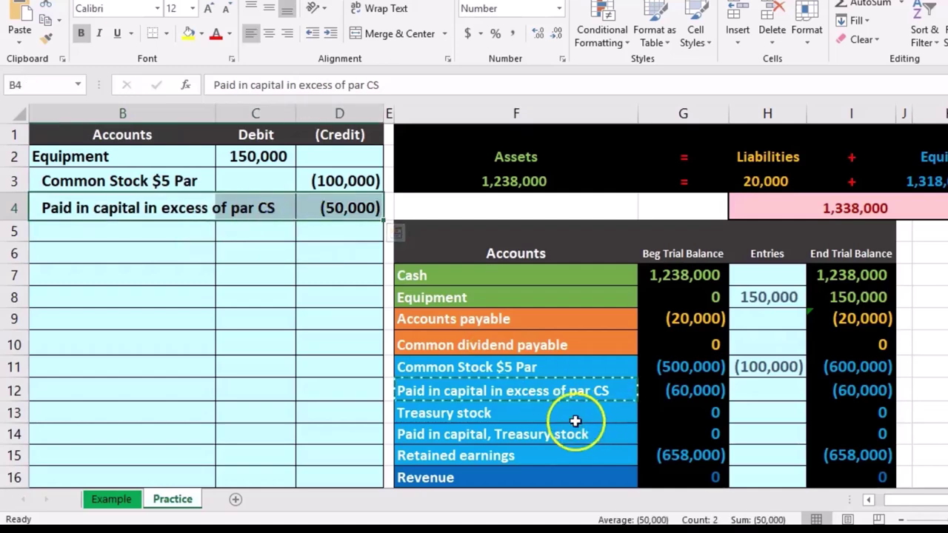
pyautogui.moveTo(573, 387); pyautogui.dragTo(672, 387)
pyautogui.click(744, 387)
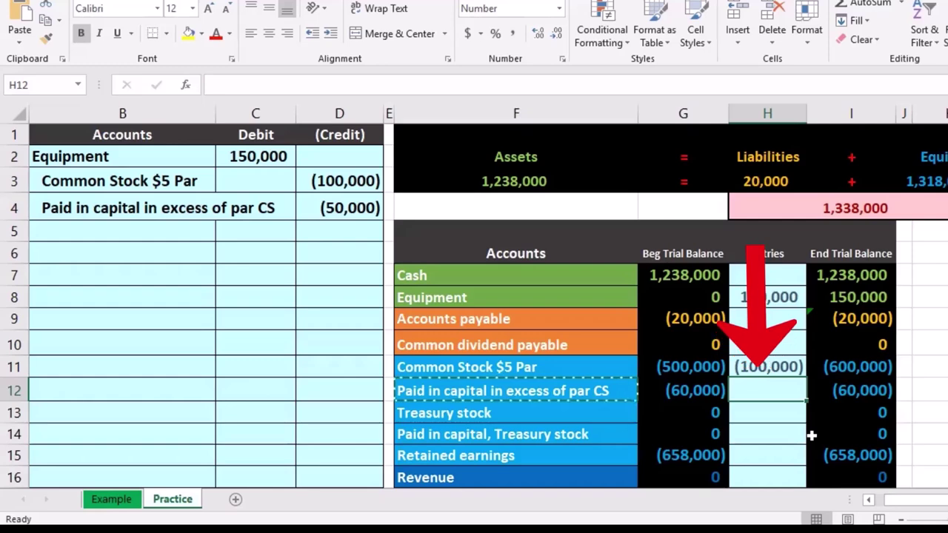
pyautogui.write('=')
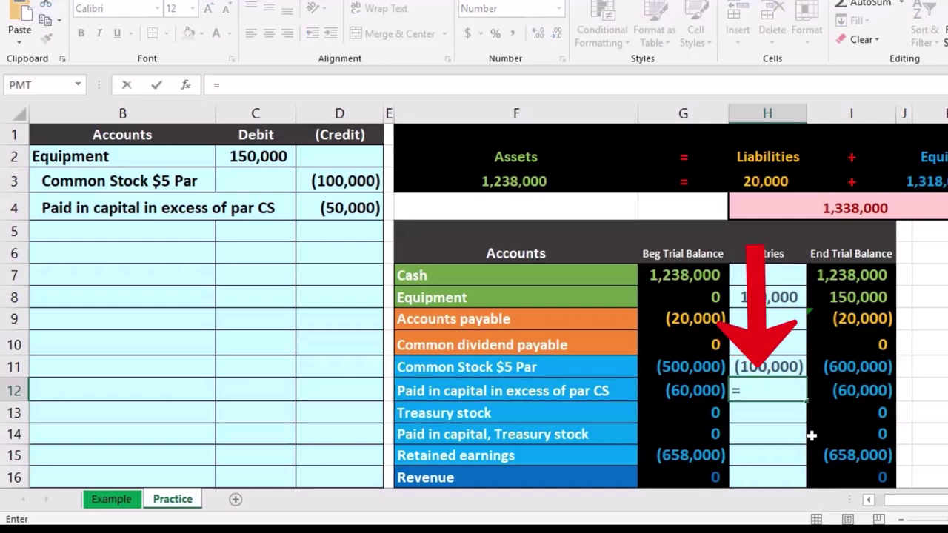
pyautogui.click(366, 218)
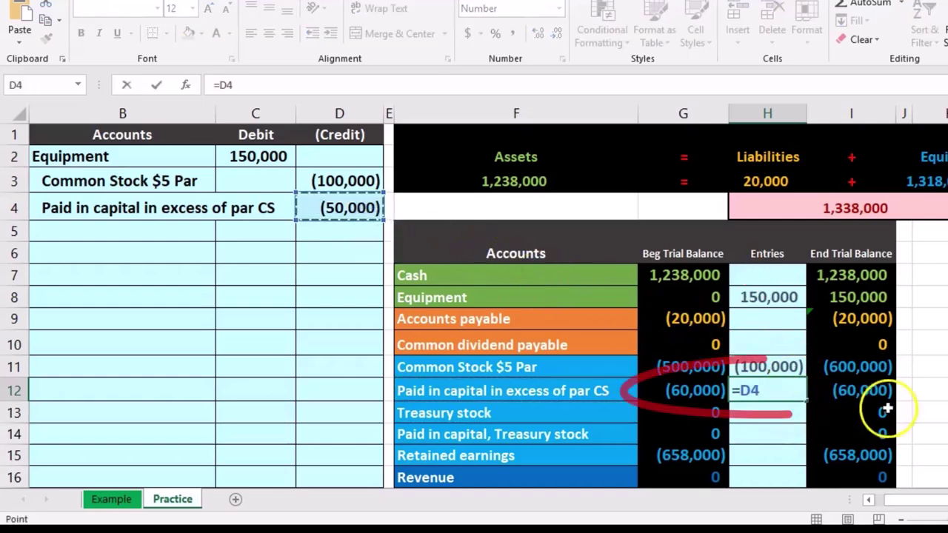
pyautogui.press('Return')
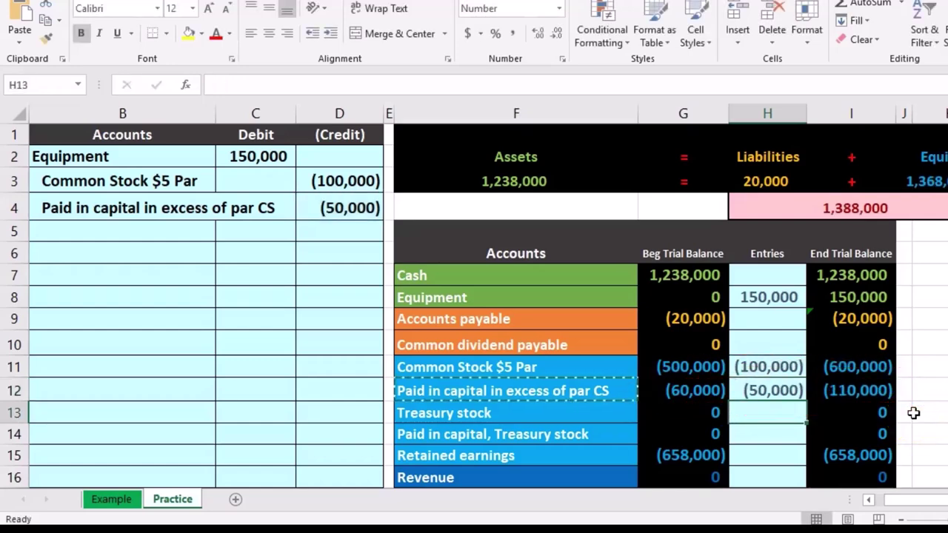
# - Review the ending trial balance for Equipment, the income accounts I16:I18 and the equity accounts I11:I15
pyautogui.click(863, 298)
pyautogui.scroll(-1, 861, 385)
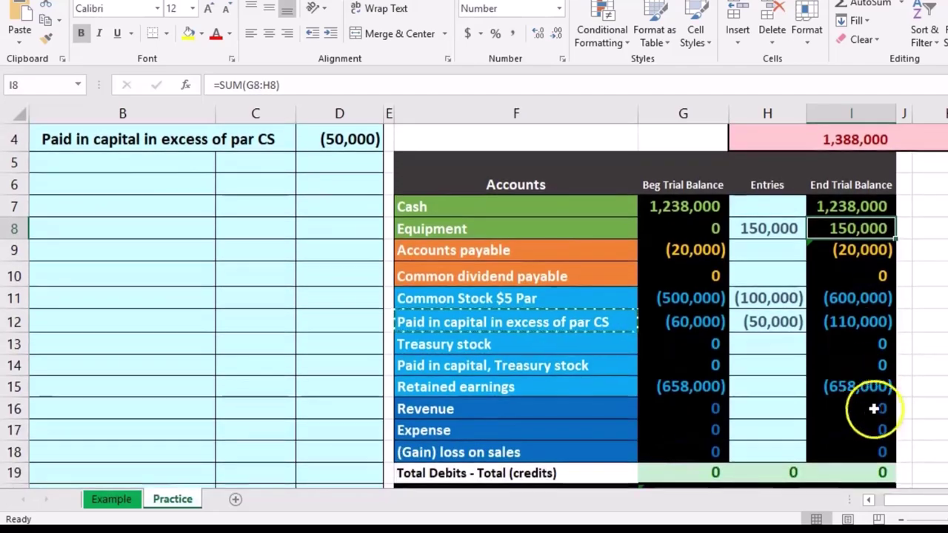
pyautogui.moveTo(863, 410); pyautogui.dragTo(862, 442)
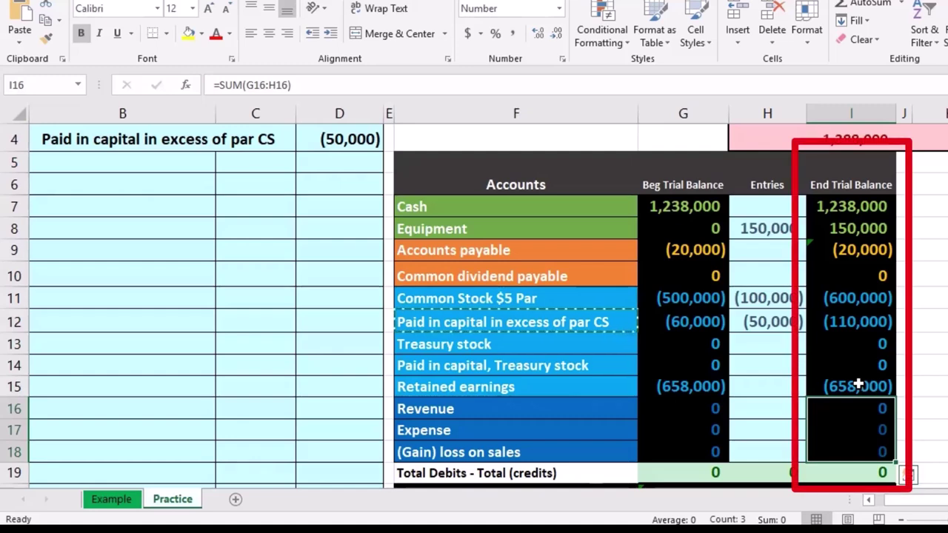
pyautogui.click(859, 325)
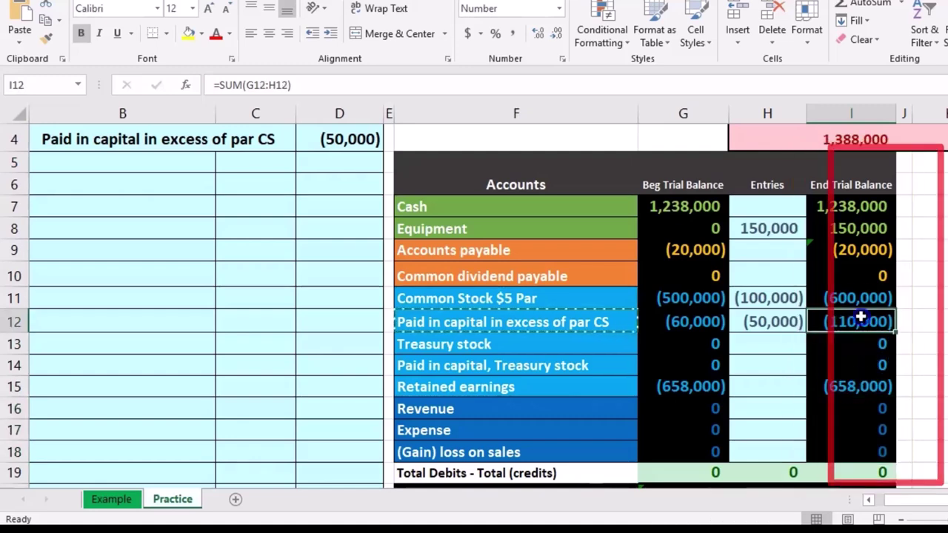
pyautogui.moveTo(825, 297); pyautogui.dragTo(830, 317)
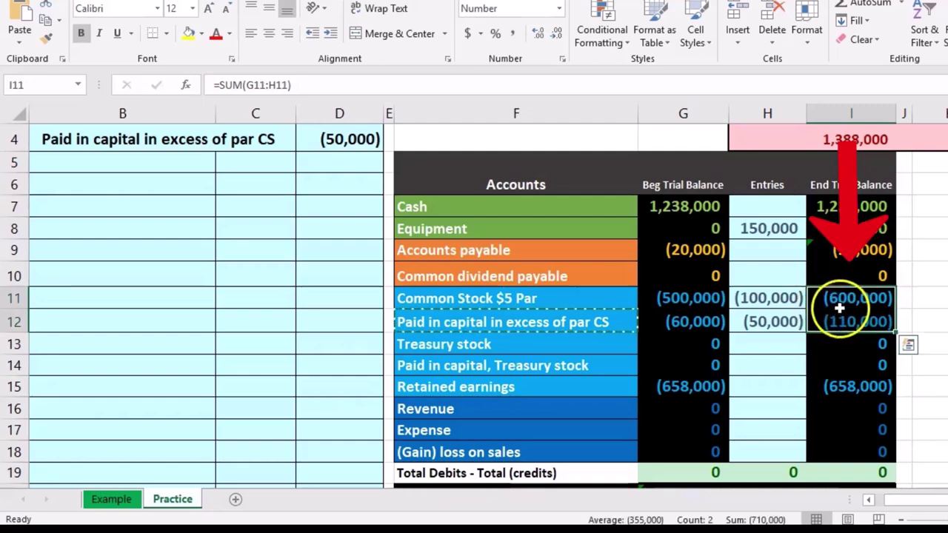
pyautogui.moveTo(840, 304); pyautogui.dragTo(837, 383)
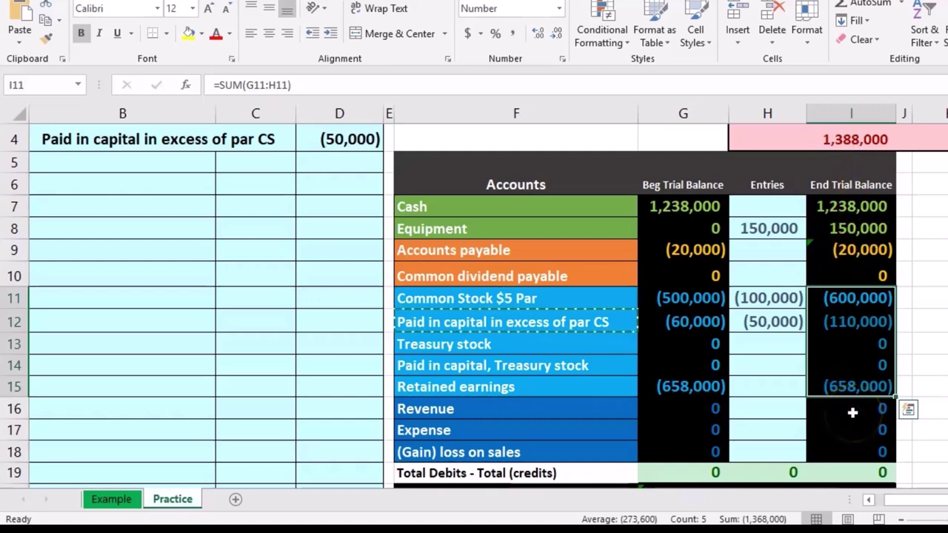
# - Insert 5 before the dollar sign in the Common Stock par value text in L8 of the stockholders' equity section
pyautogui.press('Right')
pyautogui.press('Right')
pyautogui.press('Right')
pyautogui.press('Right')
pyautogui.press('Right')
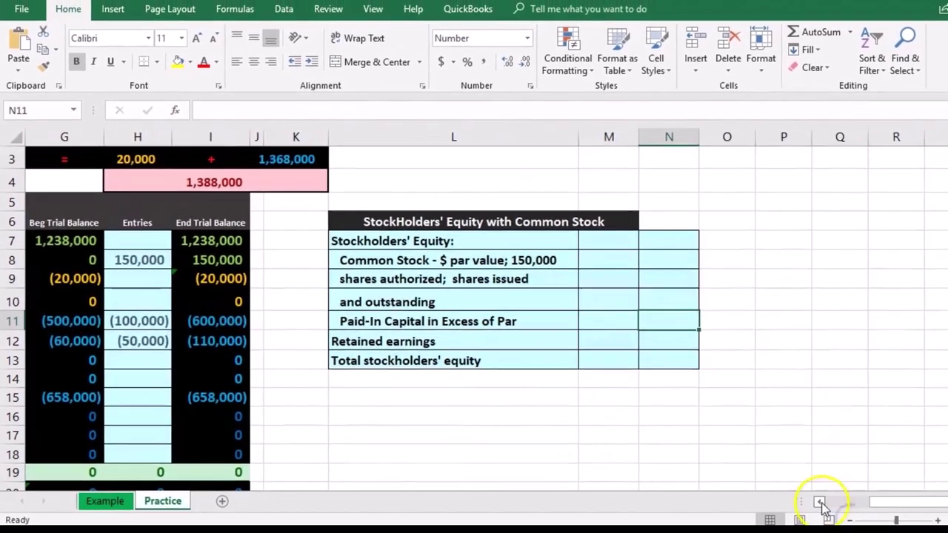
pyautogui.click(819, 502)
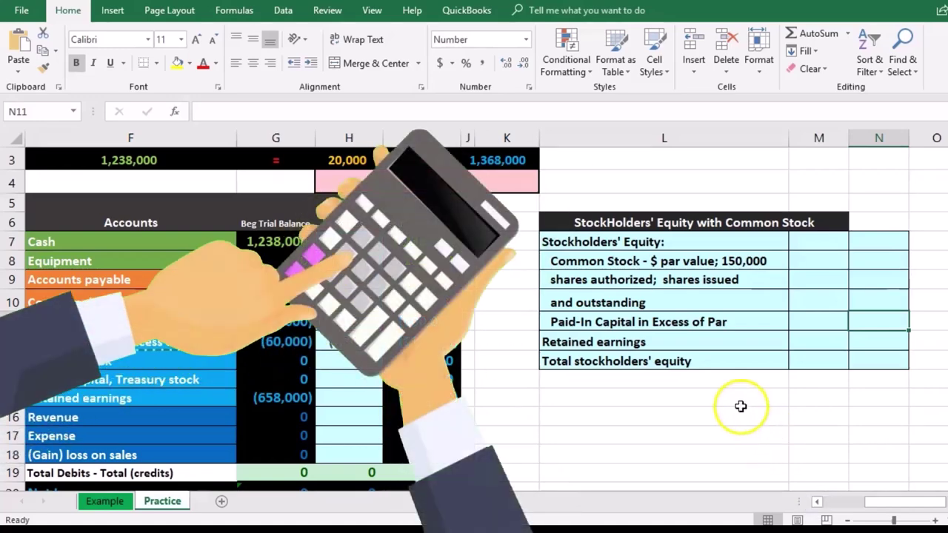
pyautogui.click(741, 406)
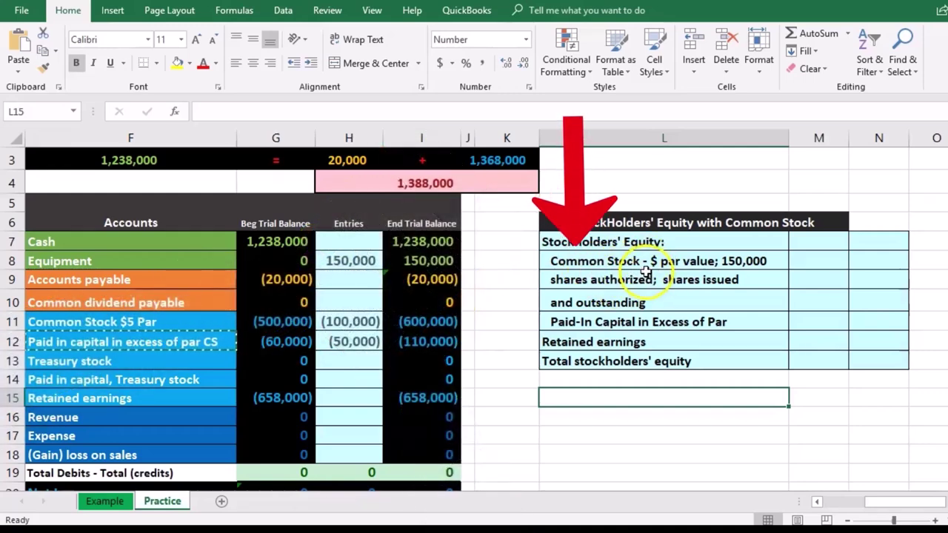
pyautogui.doubleClick(650, 260)
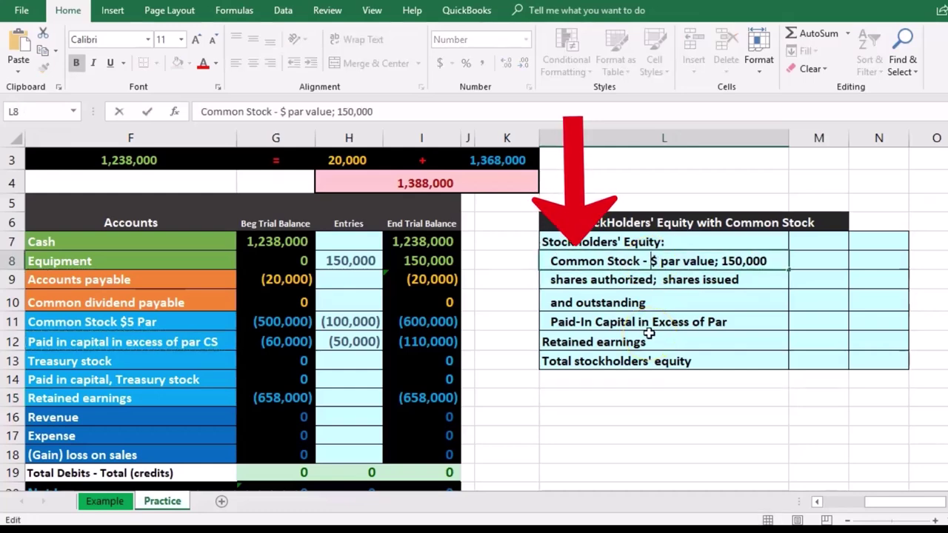
pyautogui.write('5')
pyautogui.press('Return')
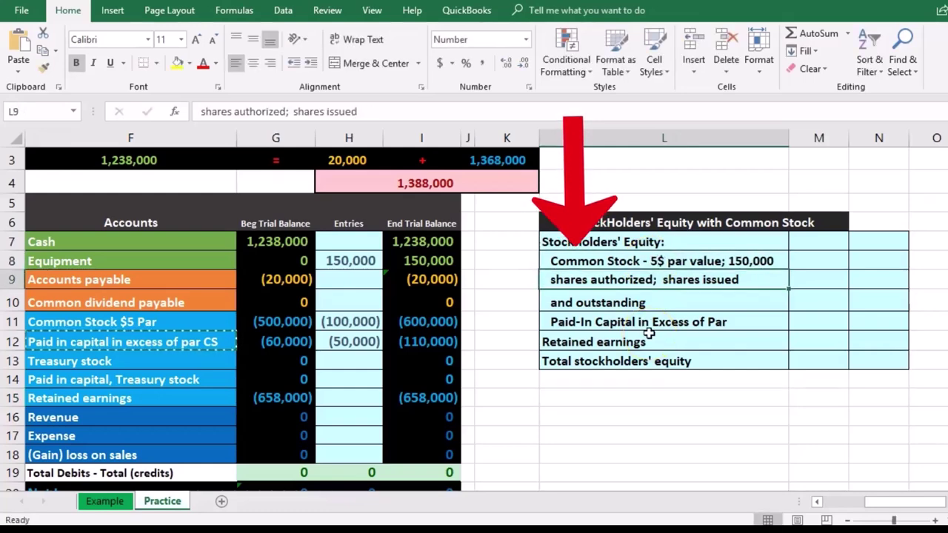
# - Divide the Common Stock ending balance of 600,000 by 5 in Calculator to work out the shares issued, and close it
pyautogui.click(743, 260)
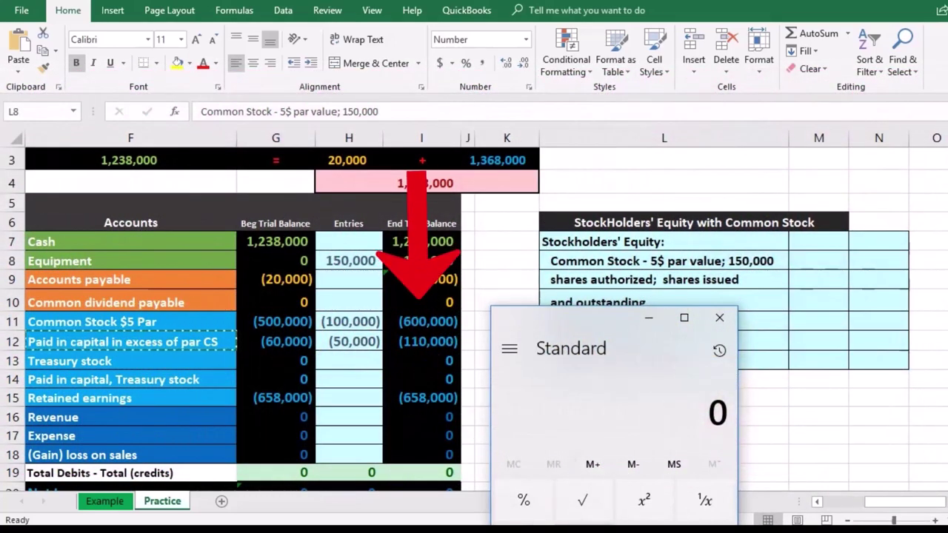
pyautogui.write('6000000')
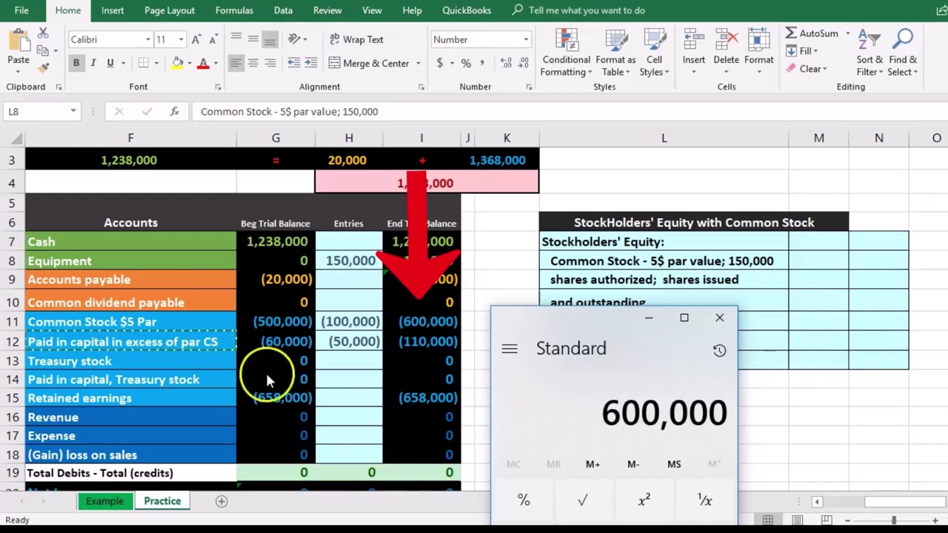
pyautogui.press('/')
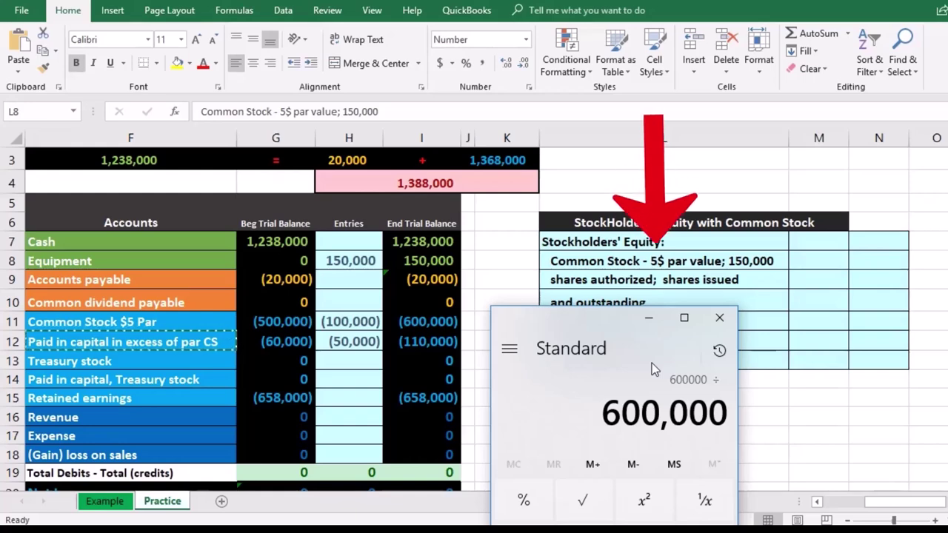
pyautogui.write('5')
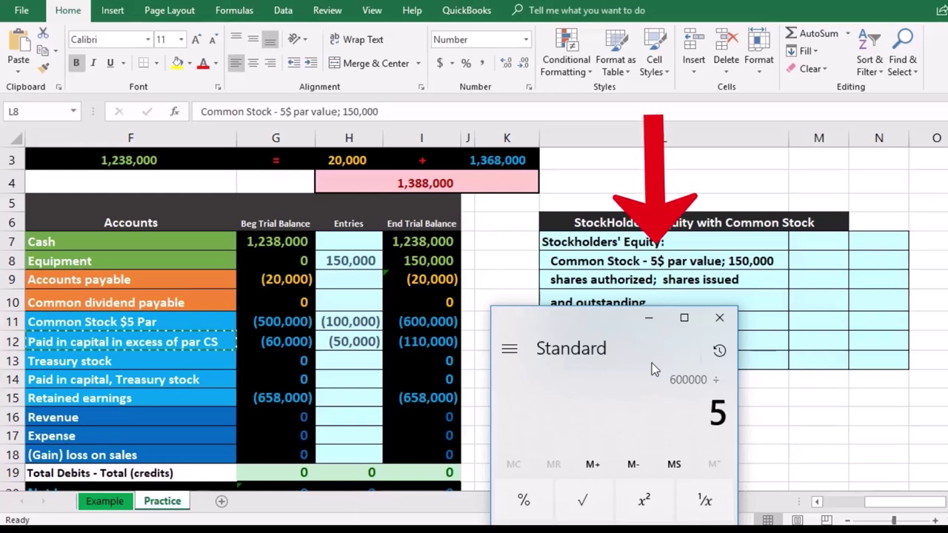
pyautogui.press('Return')
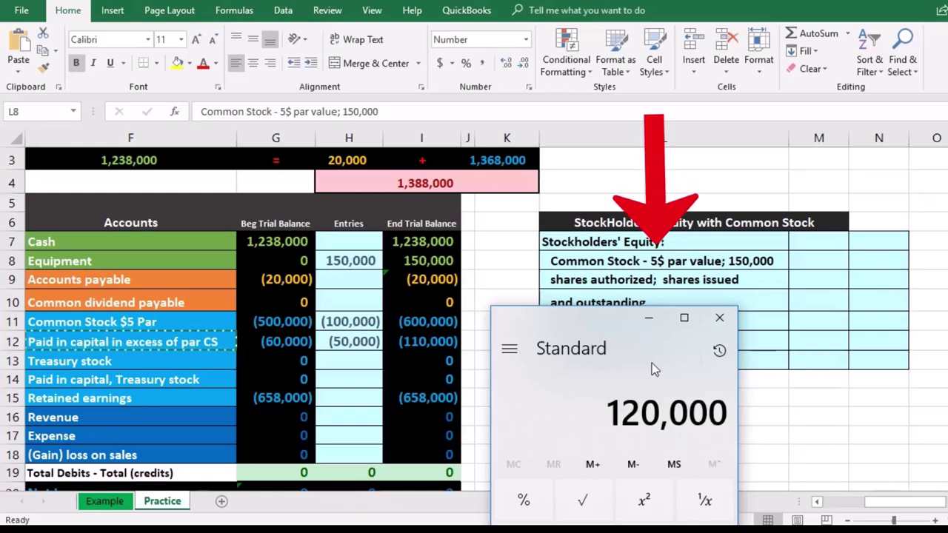
pyautogui.click(719, 317)
# - Insert 120,000 before "shares issued" in L9 of the stockholders' equity section
pyautogui.doubleClick(742, 279)
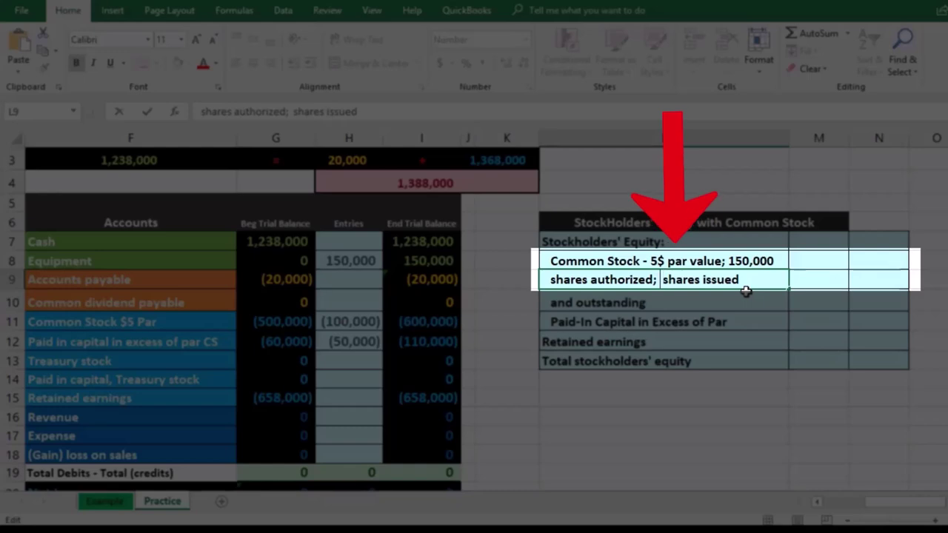
pyautogui.write('120,000')
pyautogui.press('Return')
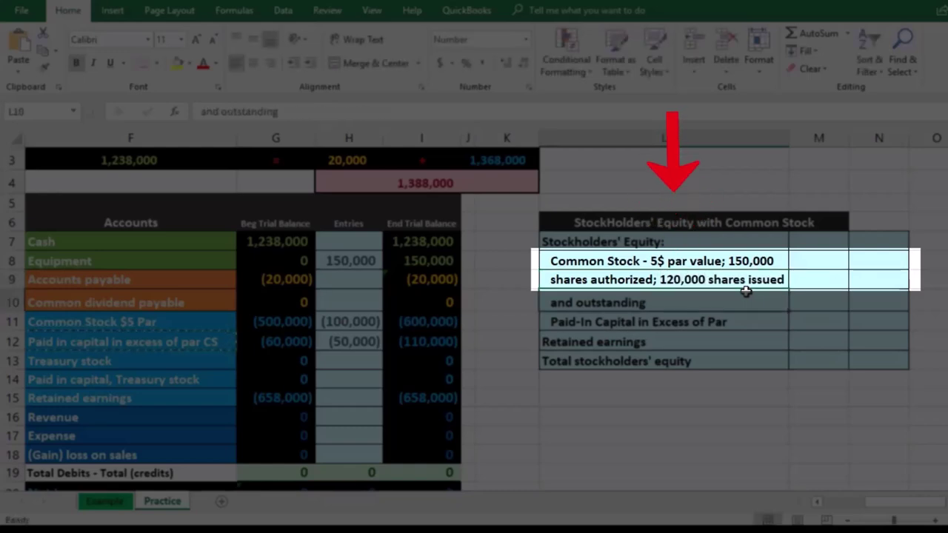
# - Link M10 to the negative of the Common Stock ending balance (-I11) and M11 to the negative of the Paid-in capital ending balance (-I12)
pyautogui.press('Right')
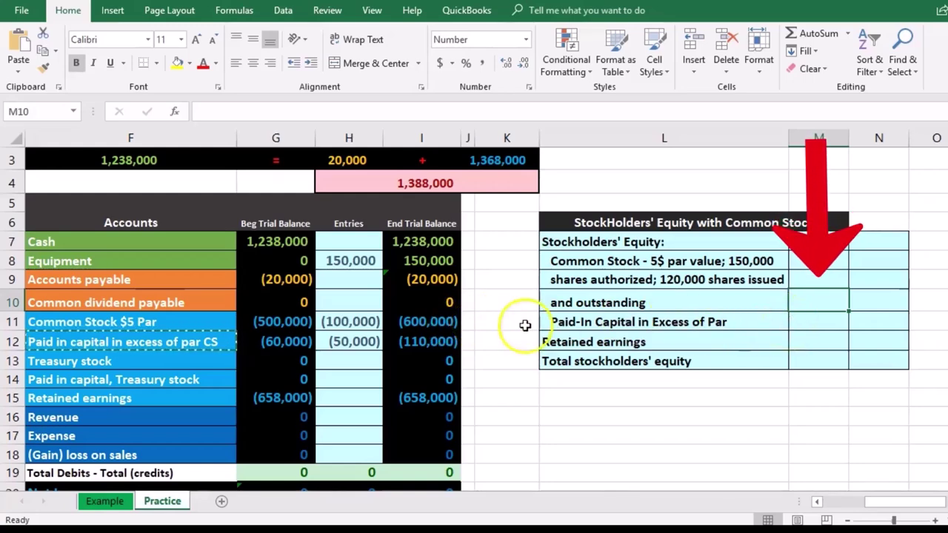
pyautogui.write('-')
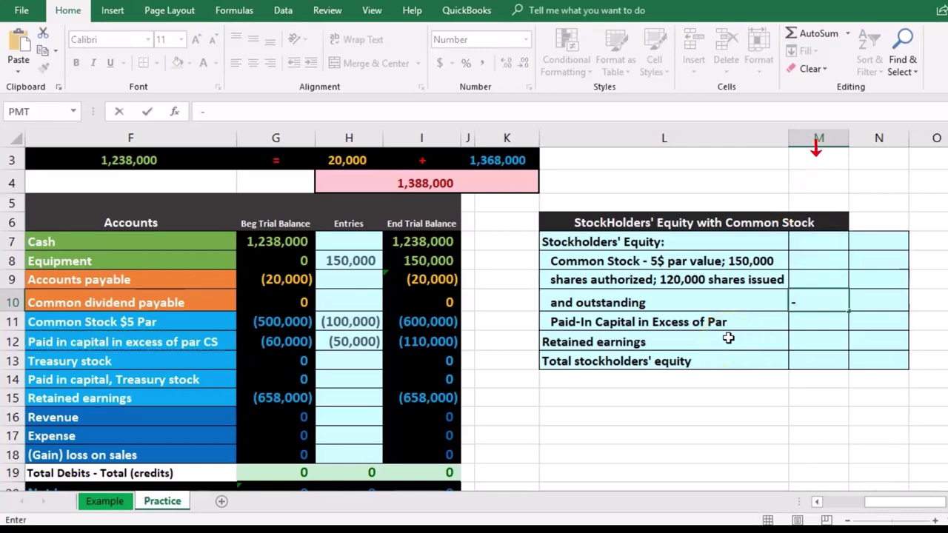
pyautogui.click(448, 321)
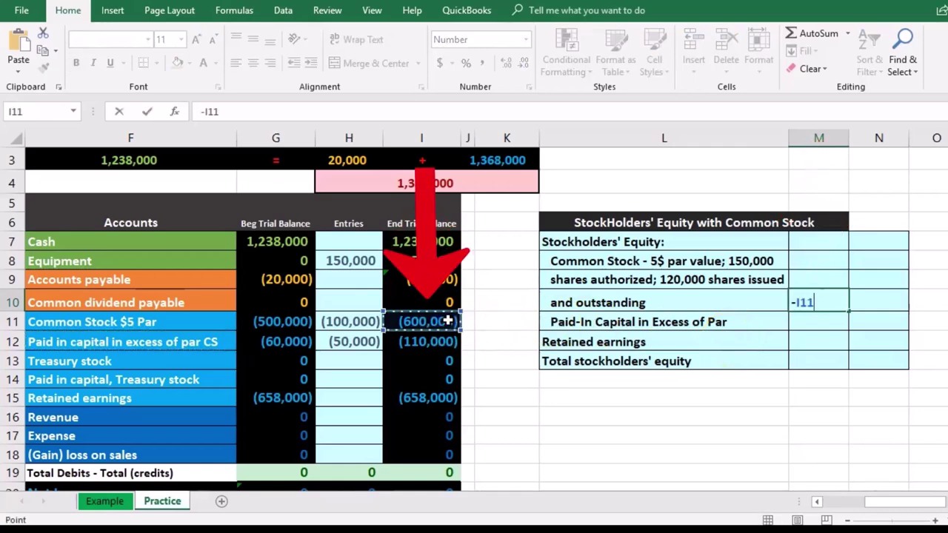
pyautogui.press('Return')
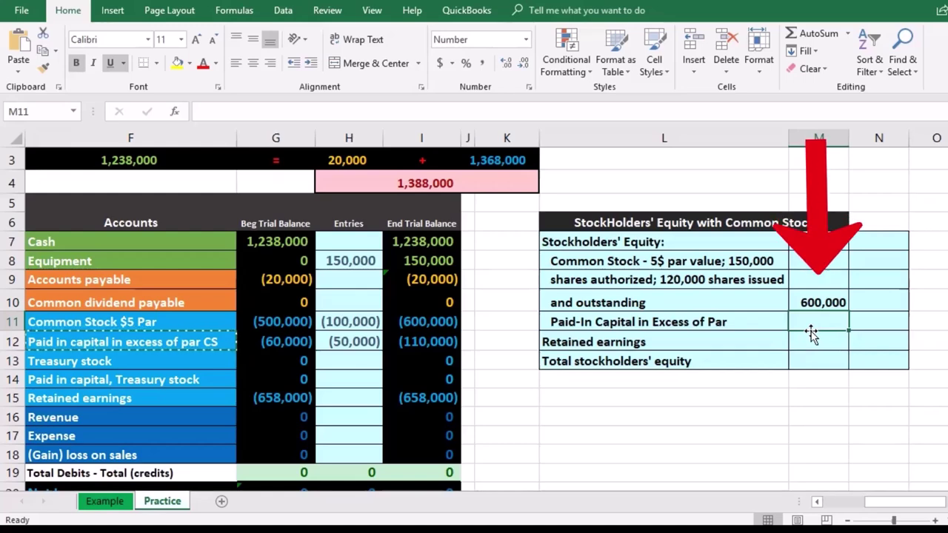
pyautogui.write('-')
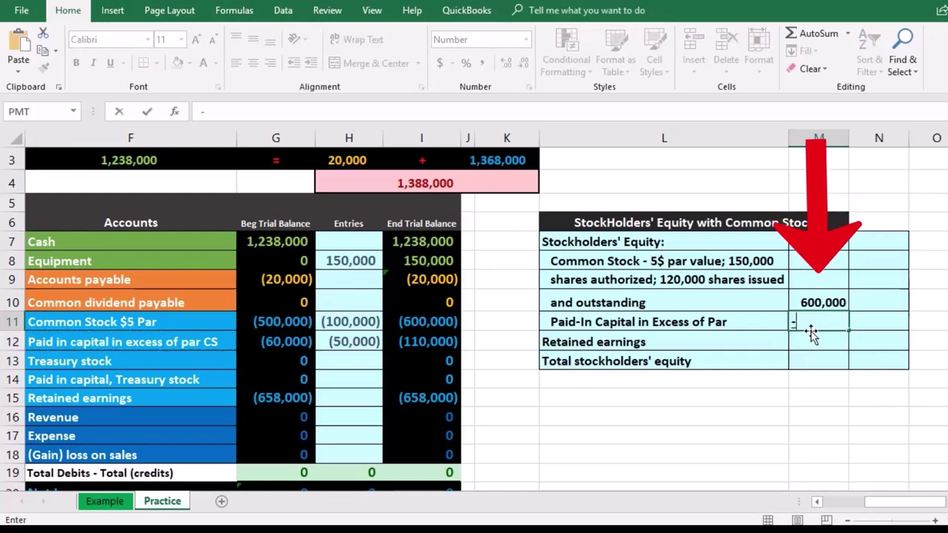
pyautogui.click(444, 348)
pyautogui.press('Return')
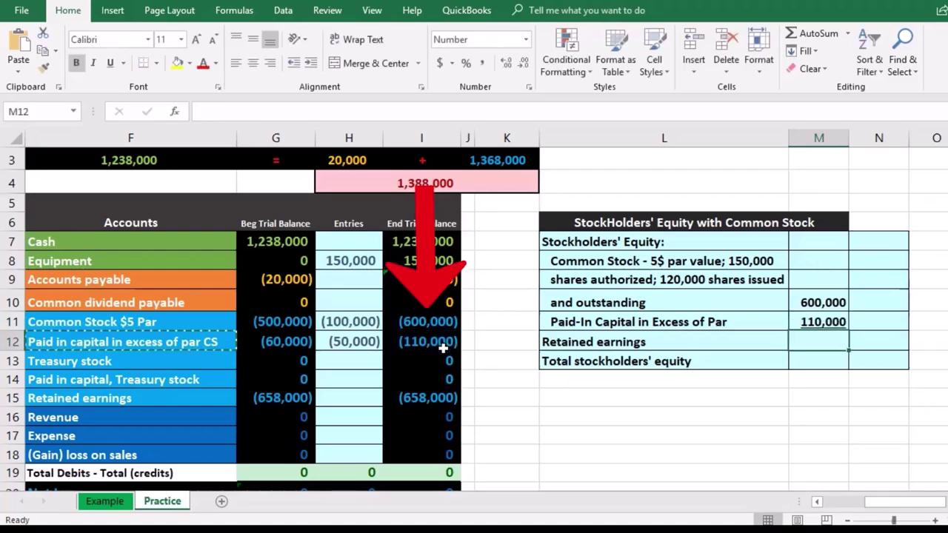
# - Sum the common stock and paid-in capital amounts (M10:M11) in N11 of the stockholders' equity section
pyautogui.click(860, 329)
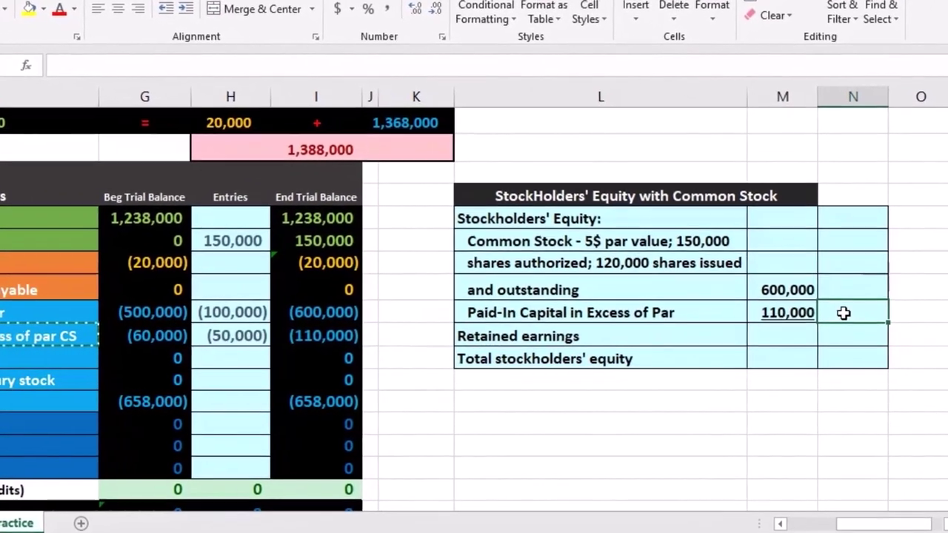
pyautogui.write('=')
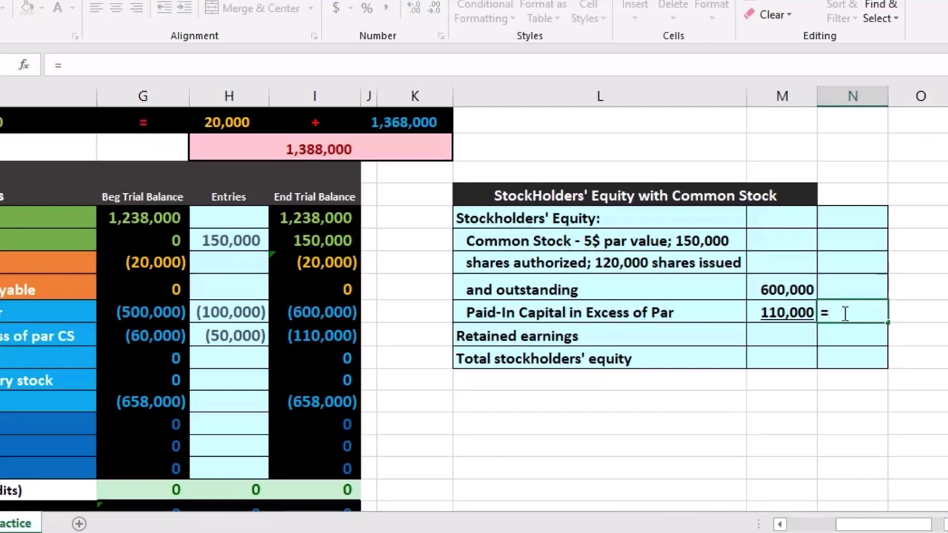
pyautogui.write('sum')
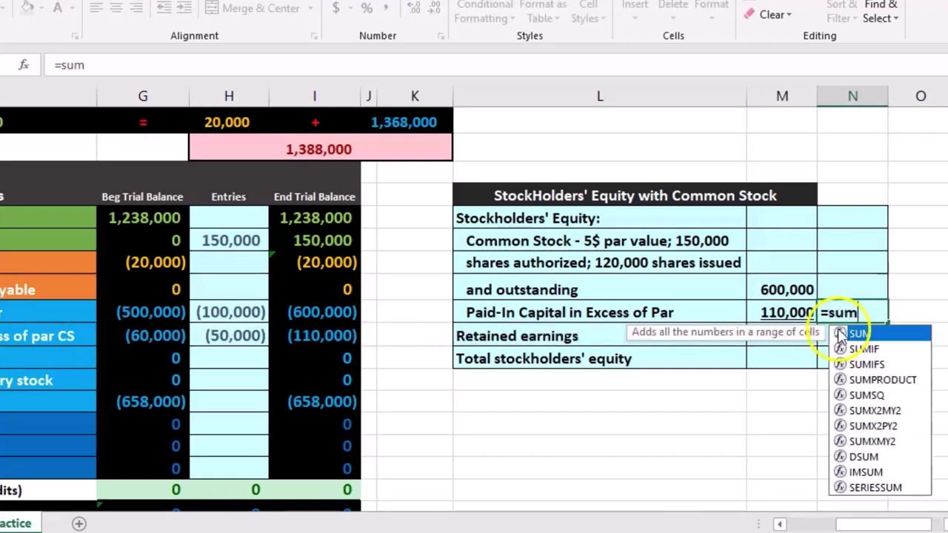
pyautogui.doubleClick(839, 333)
pyautogui.moveTo(797, 287); pyautogui.dragTo(797, 305)
pyautogui.press('Return')
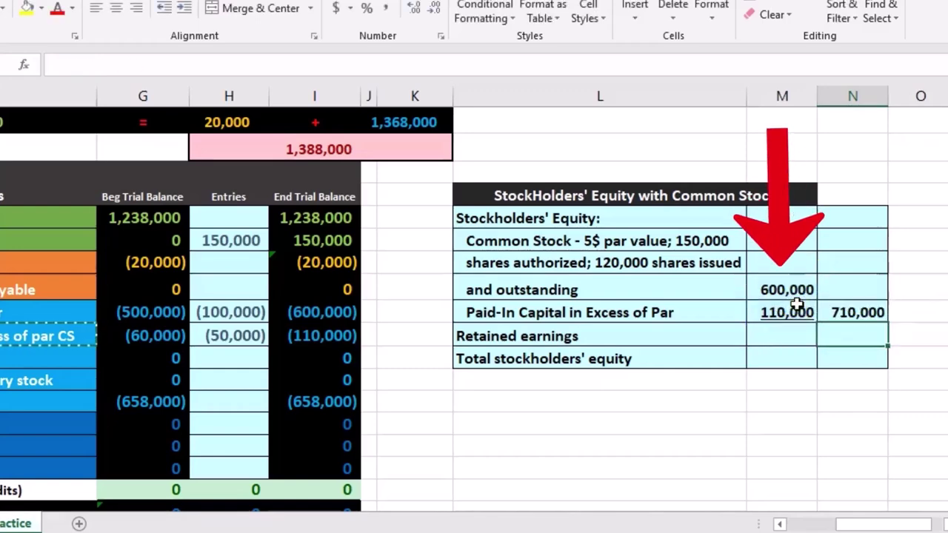
# - Link the Retained earnings amount in N12 to the negative of the Retained earnings ending balance (-I15)
pyautogui.moveTo(89, 402); pyautogui.dragTo(221, 407)
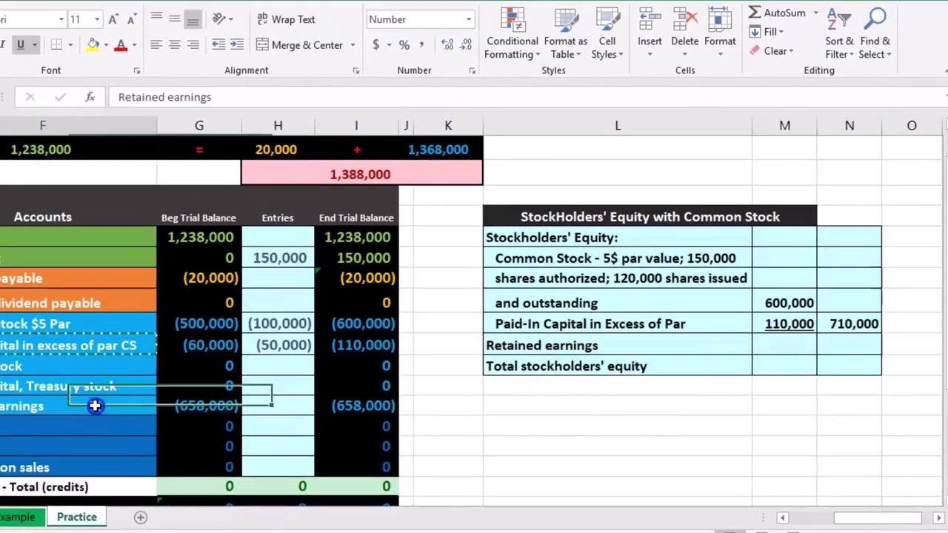
pyautogui.click(396, 412)
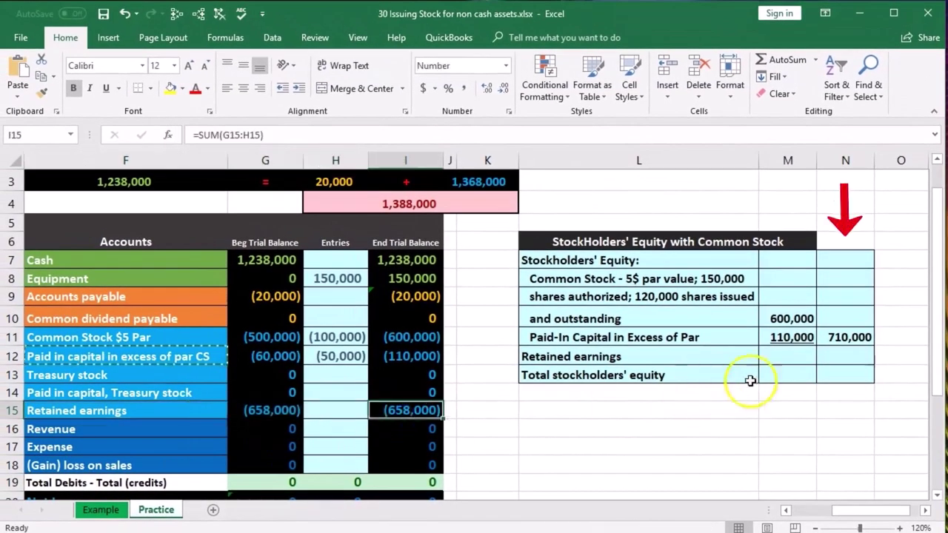
pyautogui.click(825, 354)
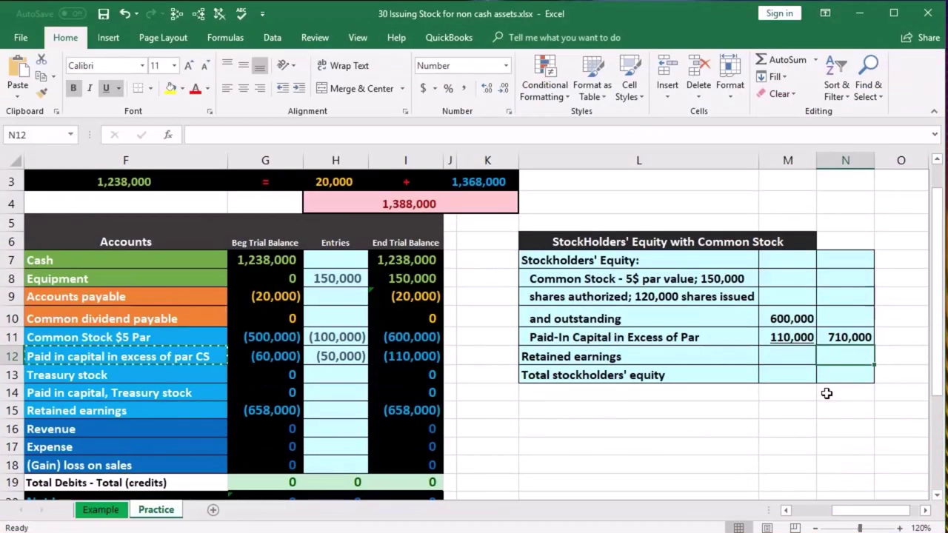
pyautogui.write('-')
pyautogui.click(421, 413)
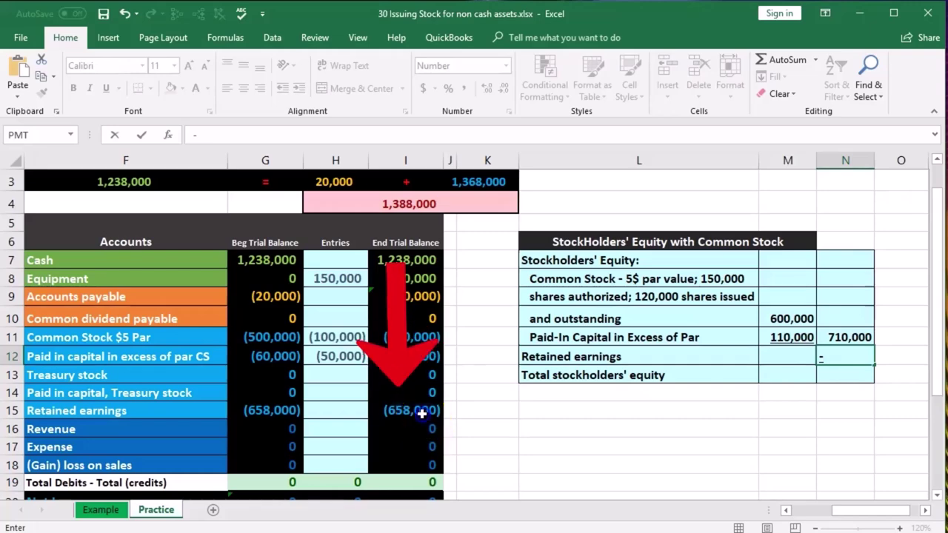
pyautogui.press('Return')
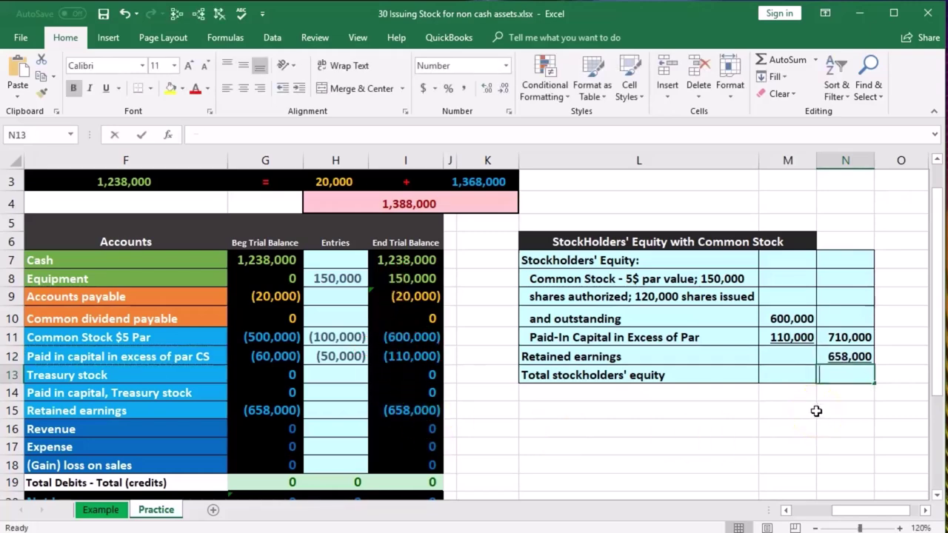
# - Total the stockholders' equity in N13 with a SUM of N11:N12
pyautogui.write('=sum(')
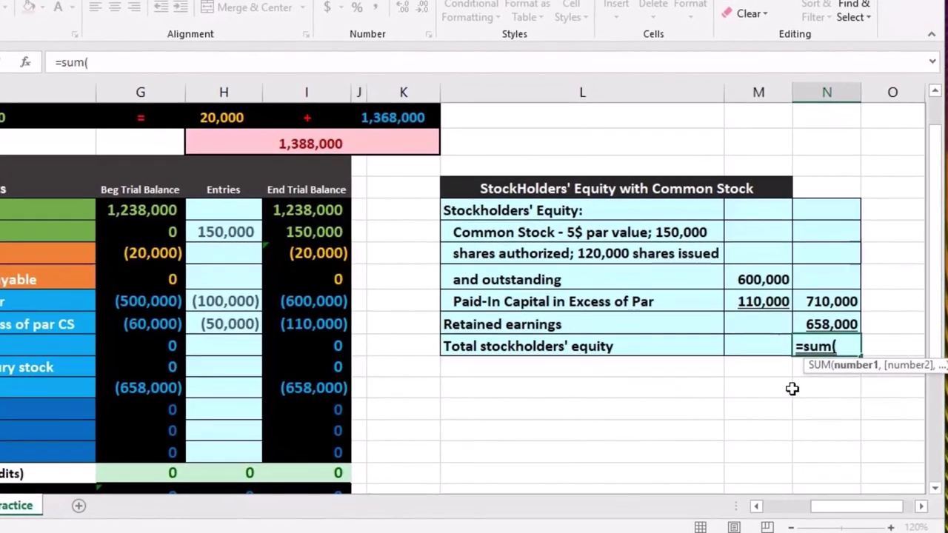
pyautogui.moveTo(818, 300); pyautogui.dragTo(820, 321)
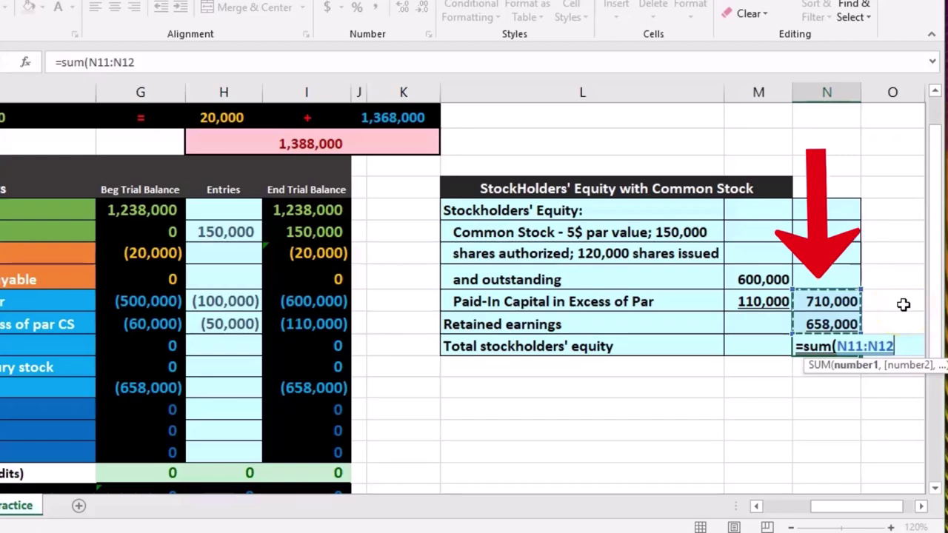
pyautogui.press('Return')
# - Extend the assets total formula in F3 to include Equipment, summing the ending balances I7:I8
pyautogui.moveTo(862, 95); pyautogui.dragTo(866, 94)
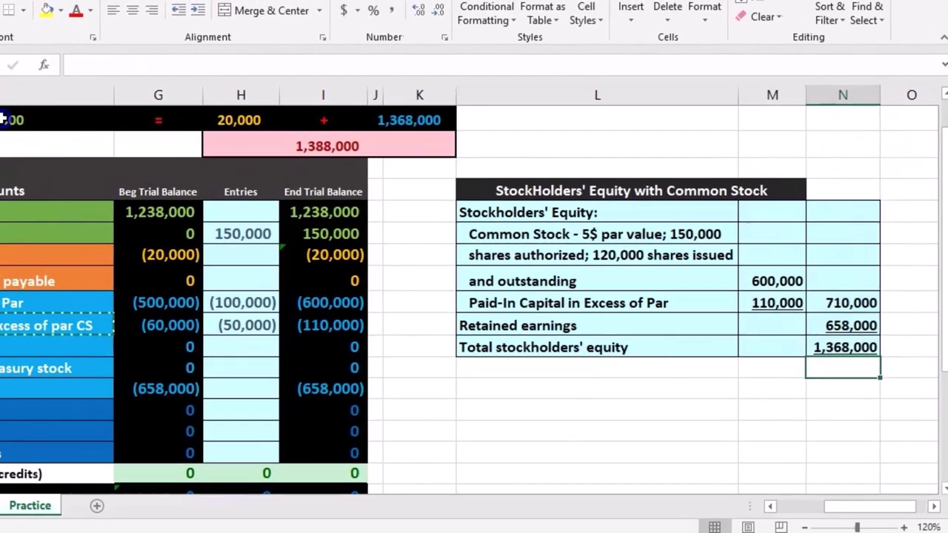
pyautogui.doubleClick(5, 117)
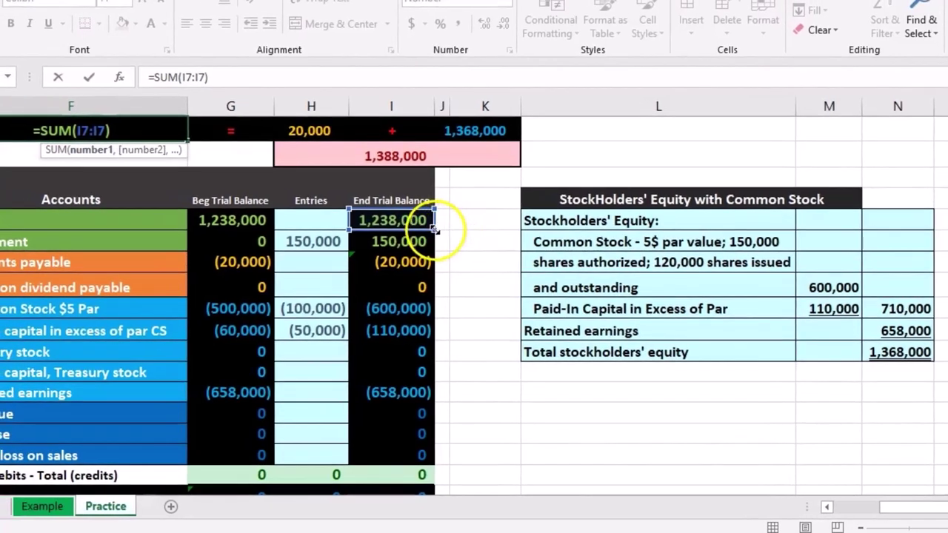
pyautogui.press('Return')
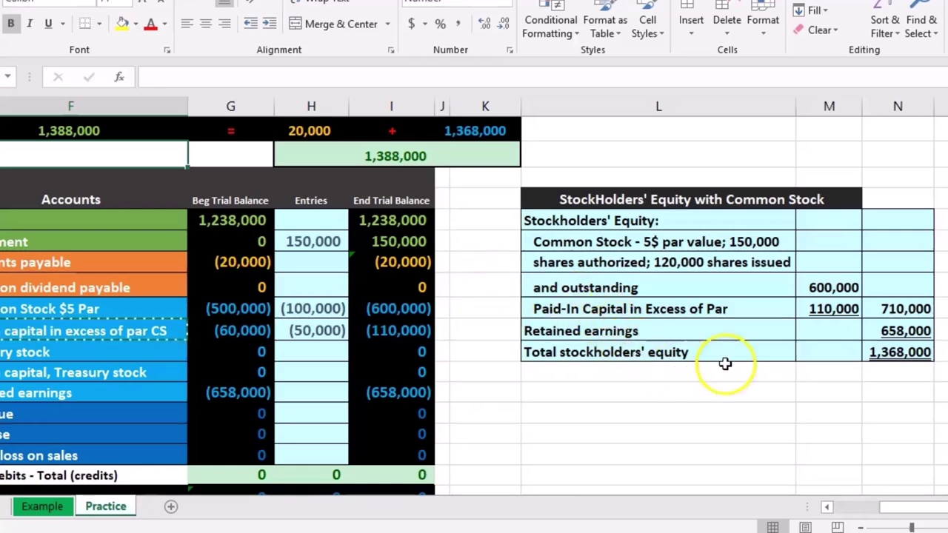
# - Compare total stockholders' equity in N13 with the net of the asset and liability ending balances, and review the equity accounts starting at Common Stock
pyautogui.click(875, 353)
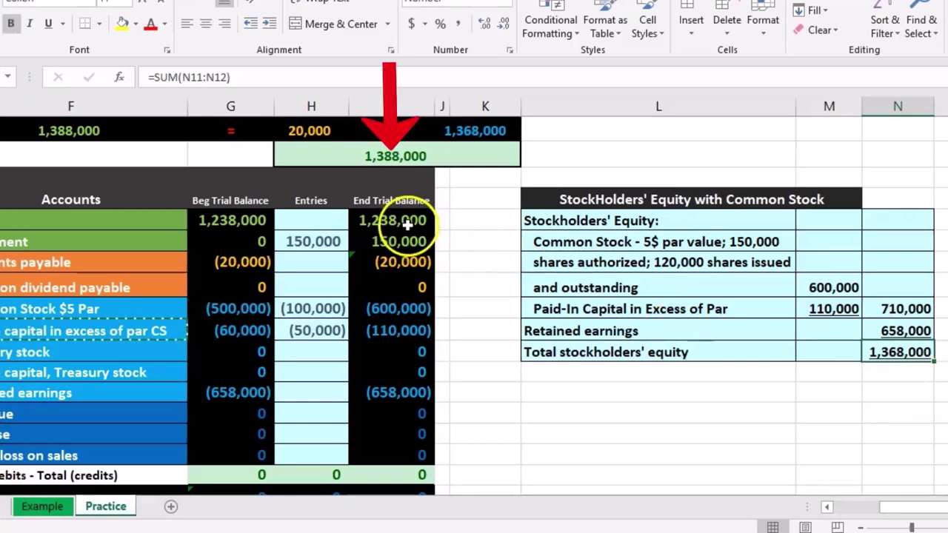
pyautogui.moveTo(406, 225); pyautogui.dragTo(408, 289)
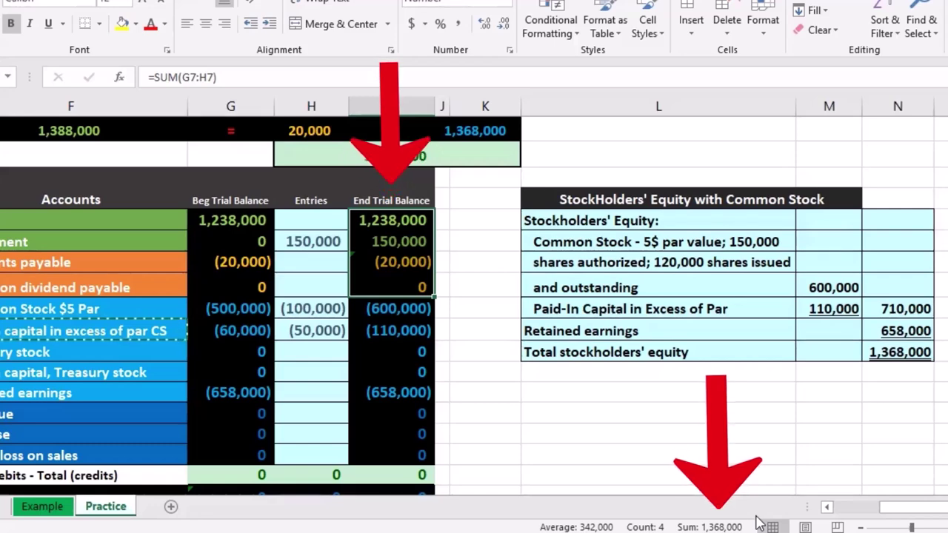
pyautogui.click(892, 353)
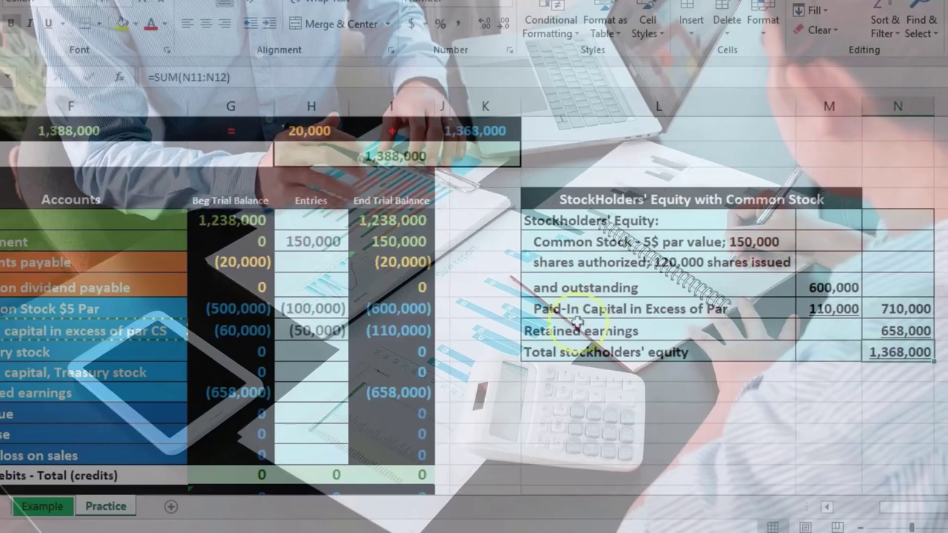
pyautogui.moveTo(406, 222); pyautogui.dragTo(397, 266)
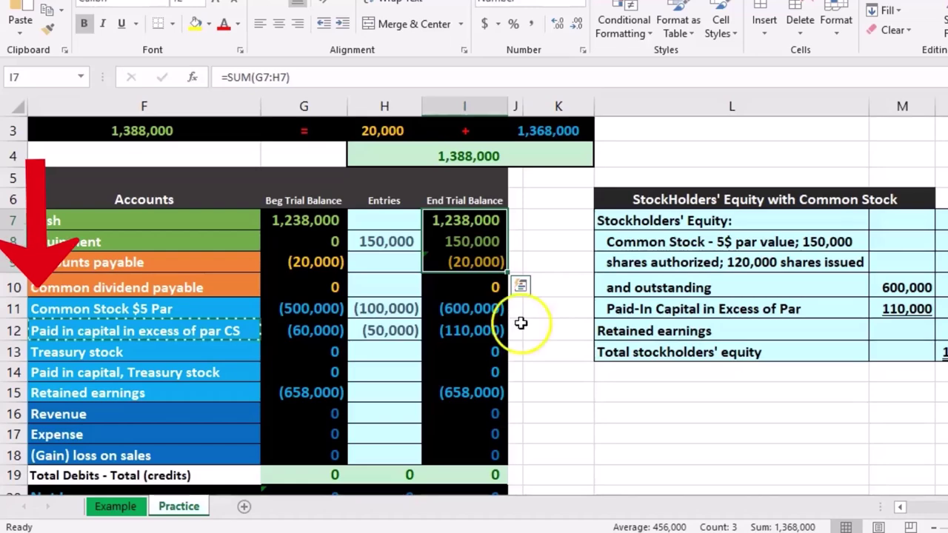
pyautogui.click(521, 327)
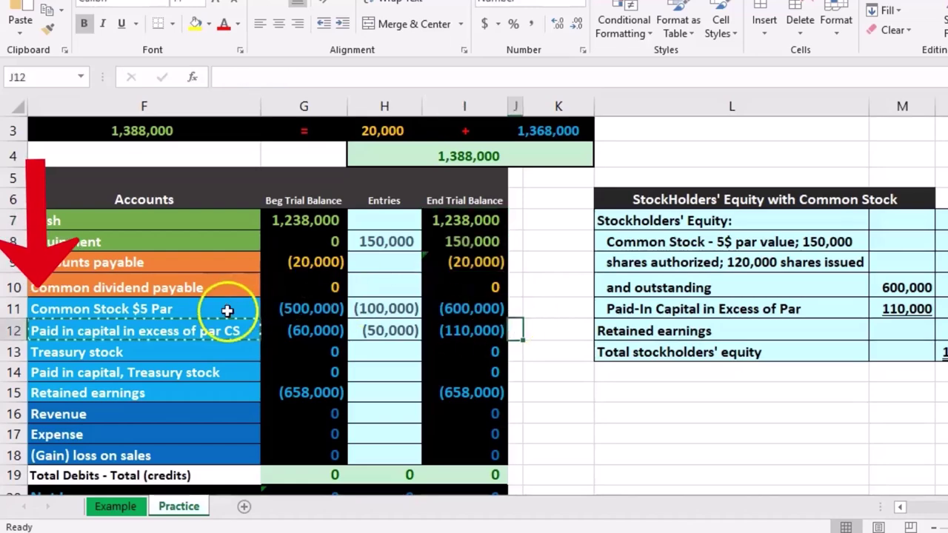
pyautogui.moveTo(231, 309); pyautogui.dragTo(218, 336)
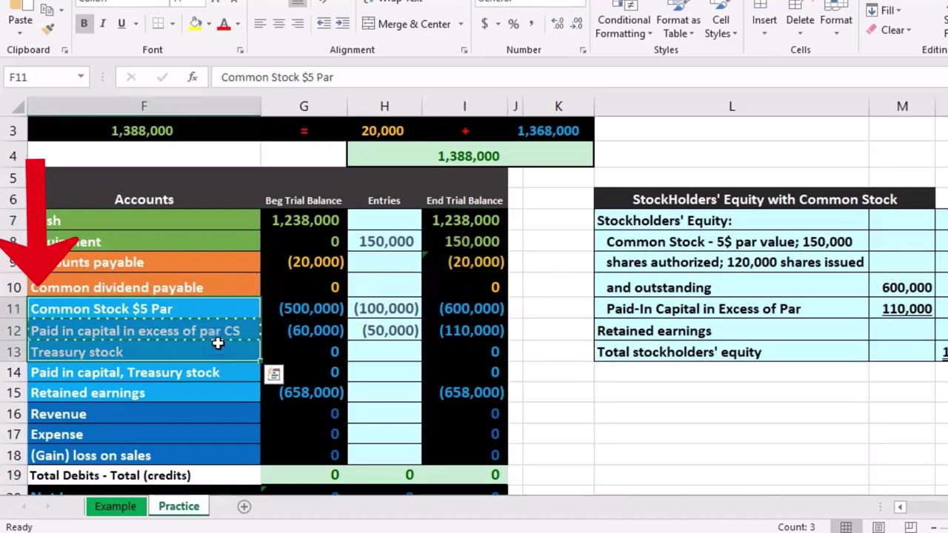